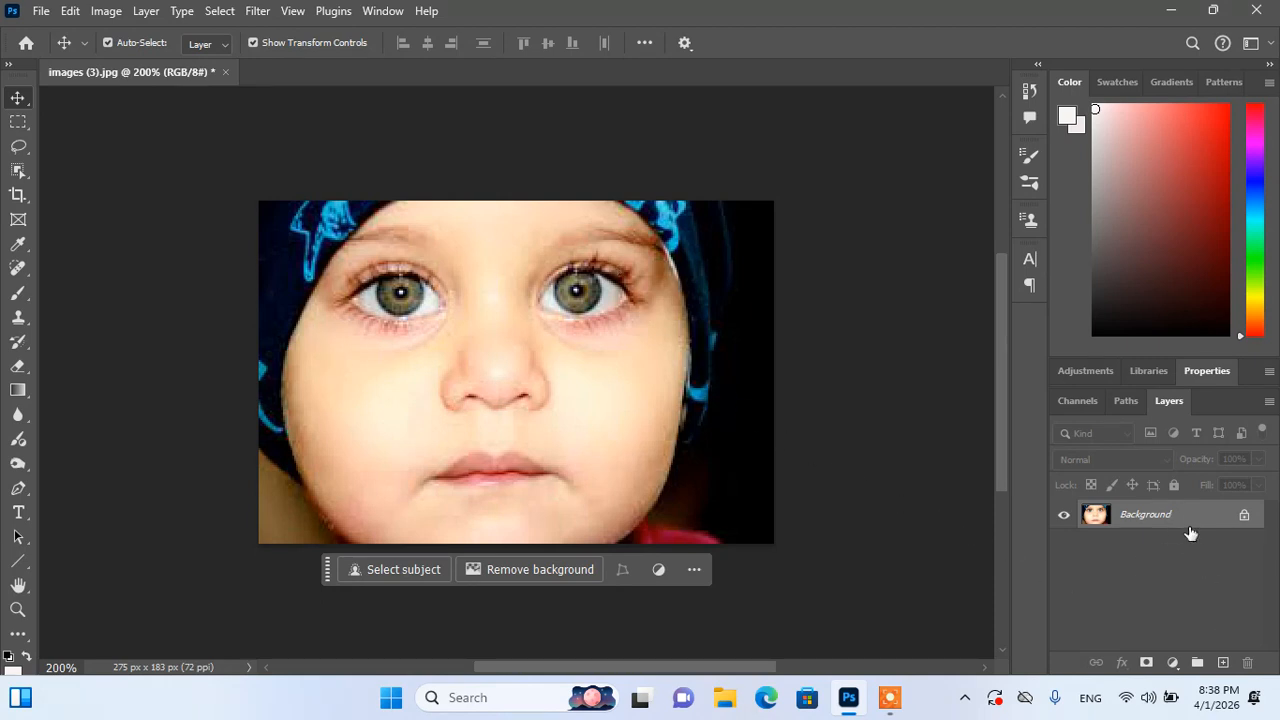
# Step: Duplicate the Background of images (3).jpg onto a new Layer 1 with Ctrl+J
pyautogui.hotkey('ctrl', 'j')
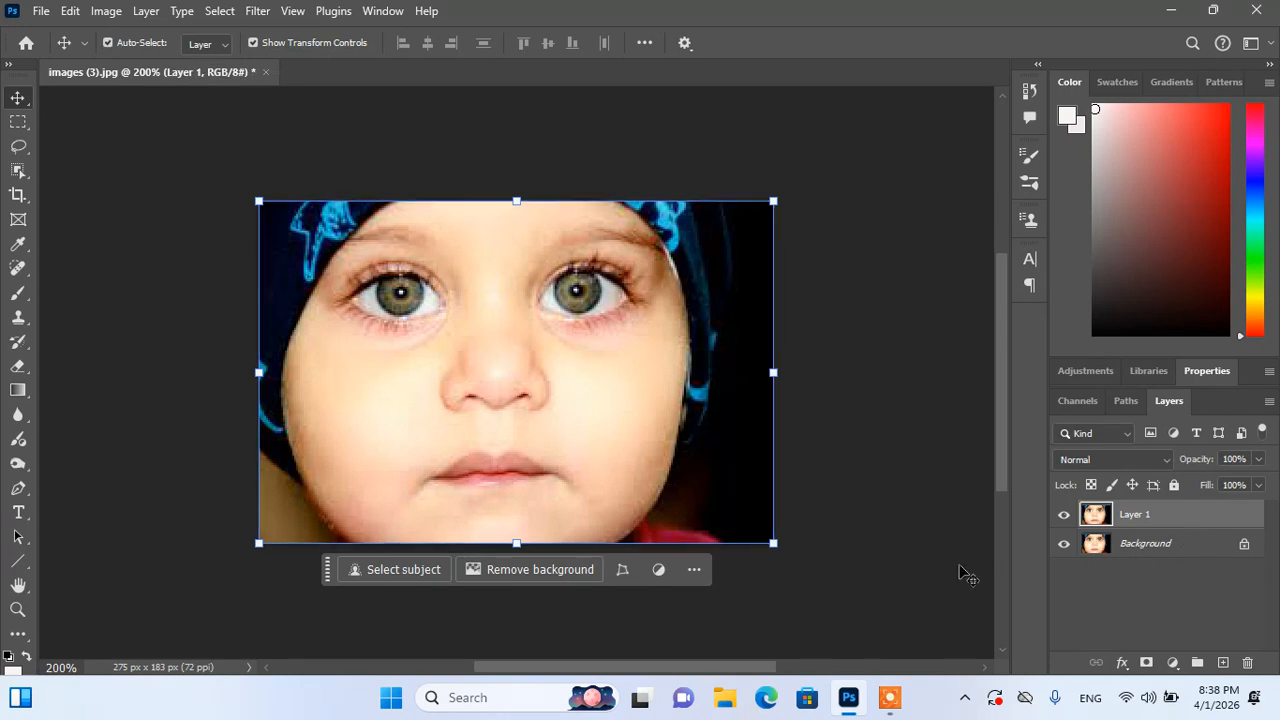
pyautogui.click(18, 465)
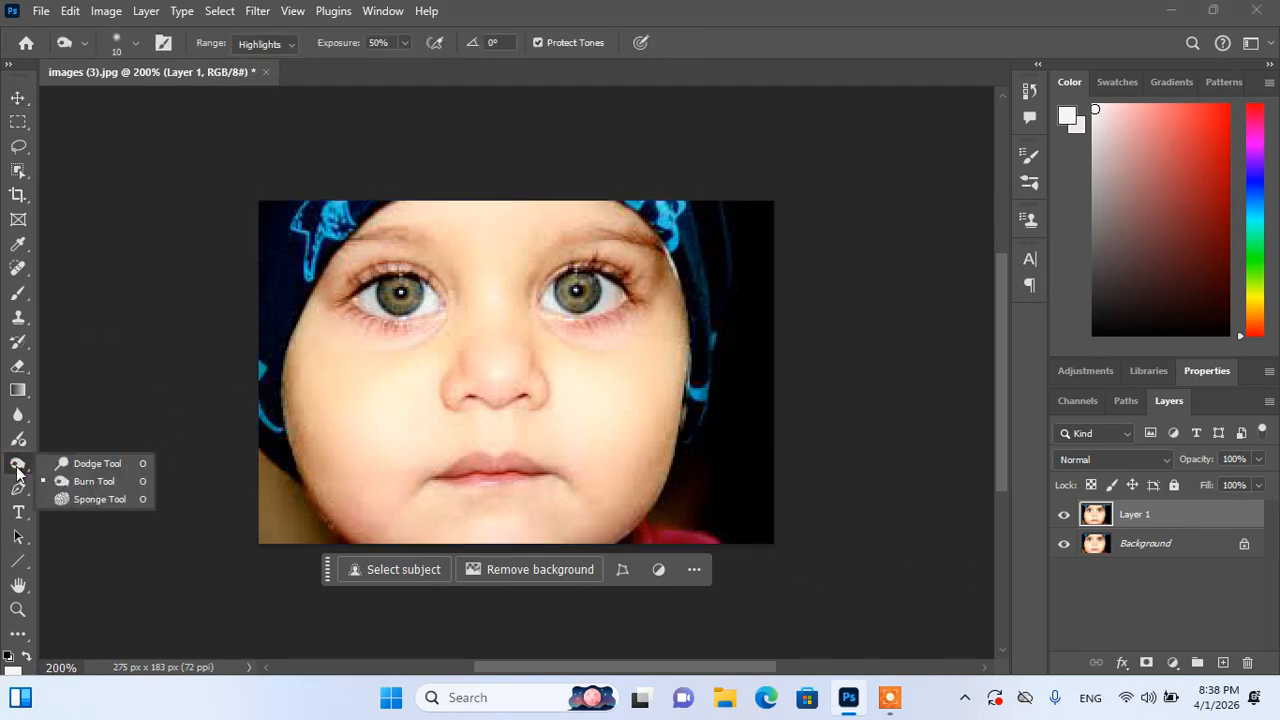
# Step: Set up the Dodge Tool with Highlights range, 42% exposure and a 15 px brush
pyautogui.click(94, 462)
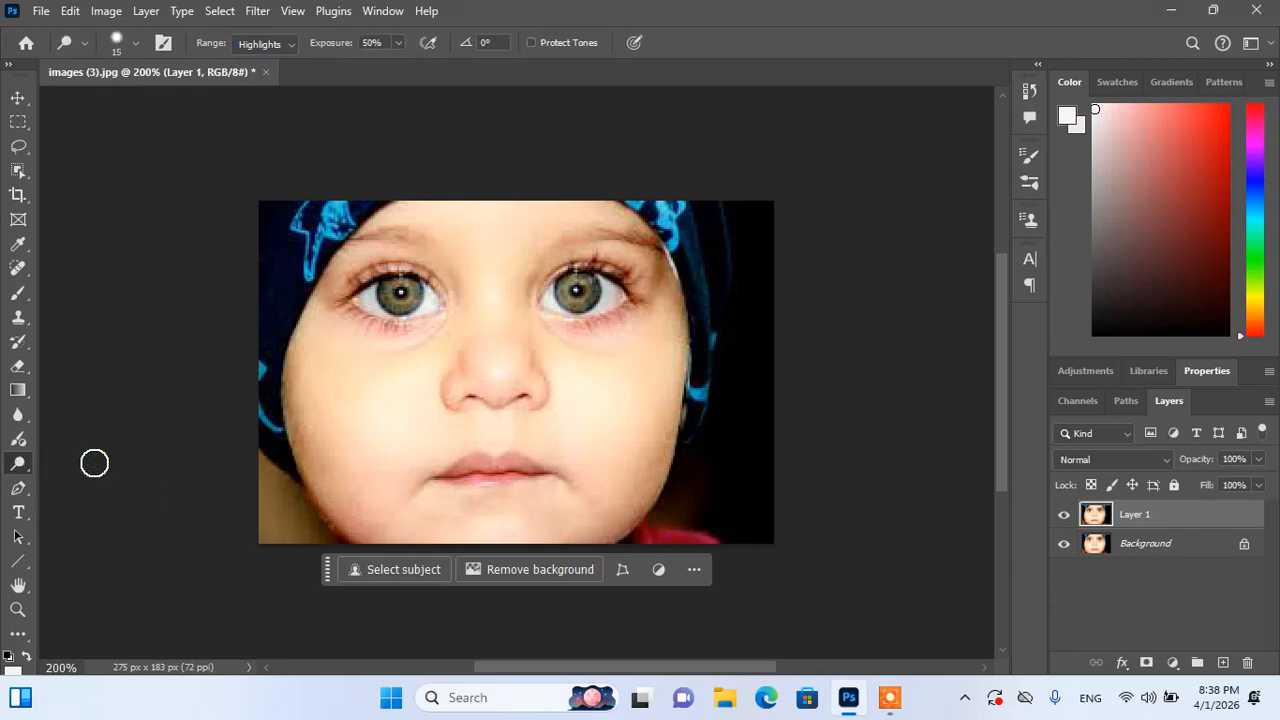
pyautogui.click(288, 43)
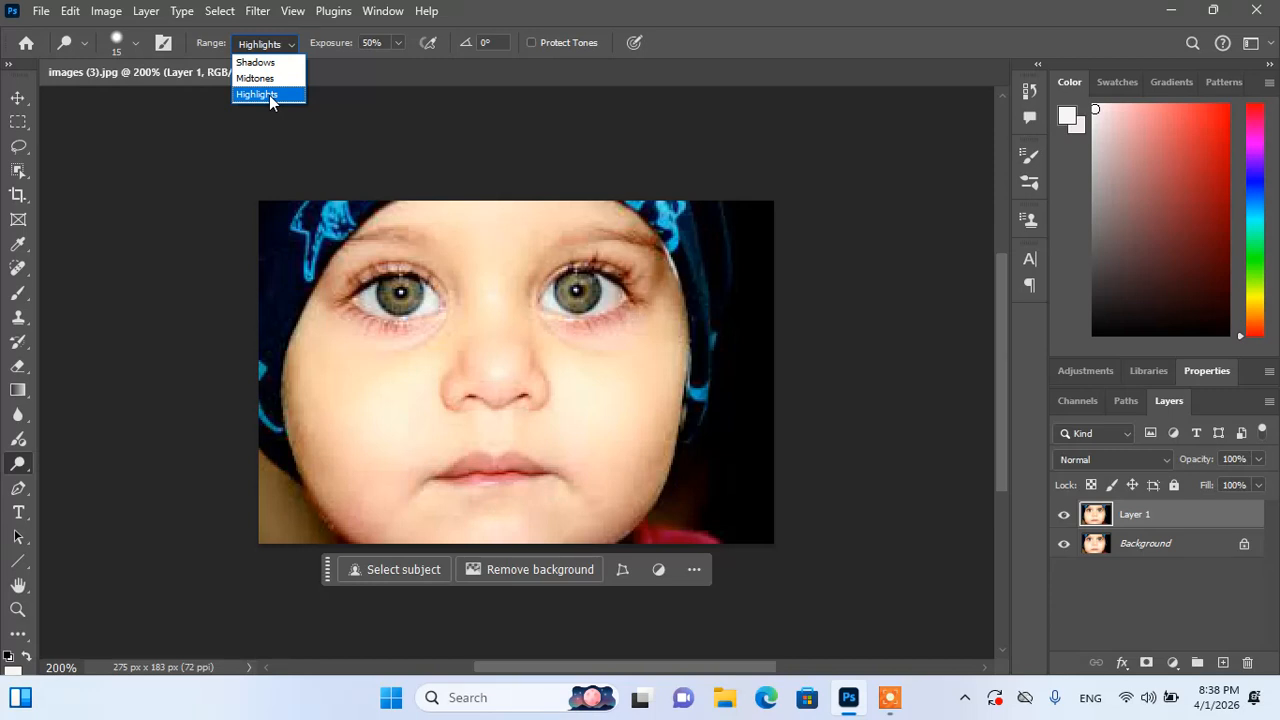
pyautogui.click(269, 95)
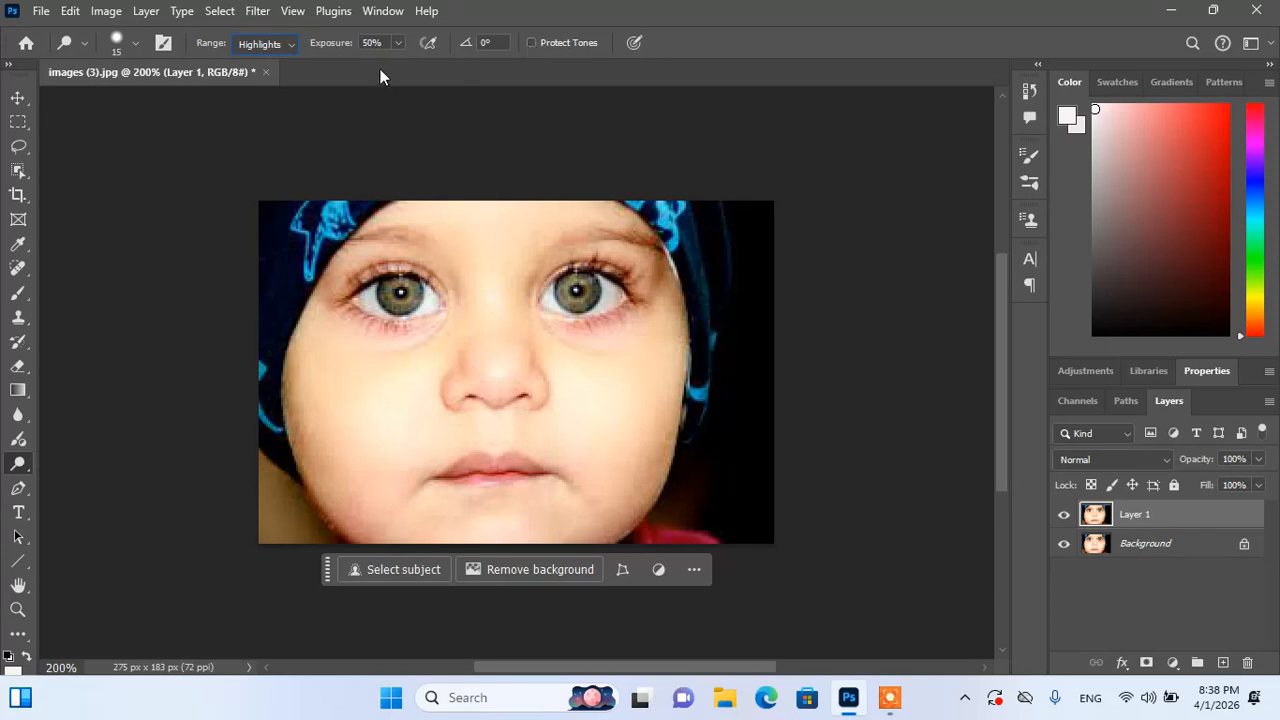
pyautogui.click(397, 43)
pyautogui.moveTo(400, 63); pyautogui.dragTo(397, 66)
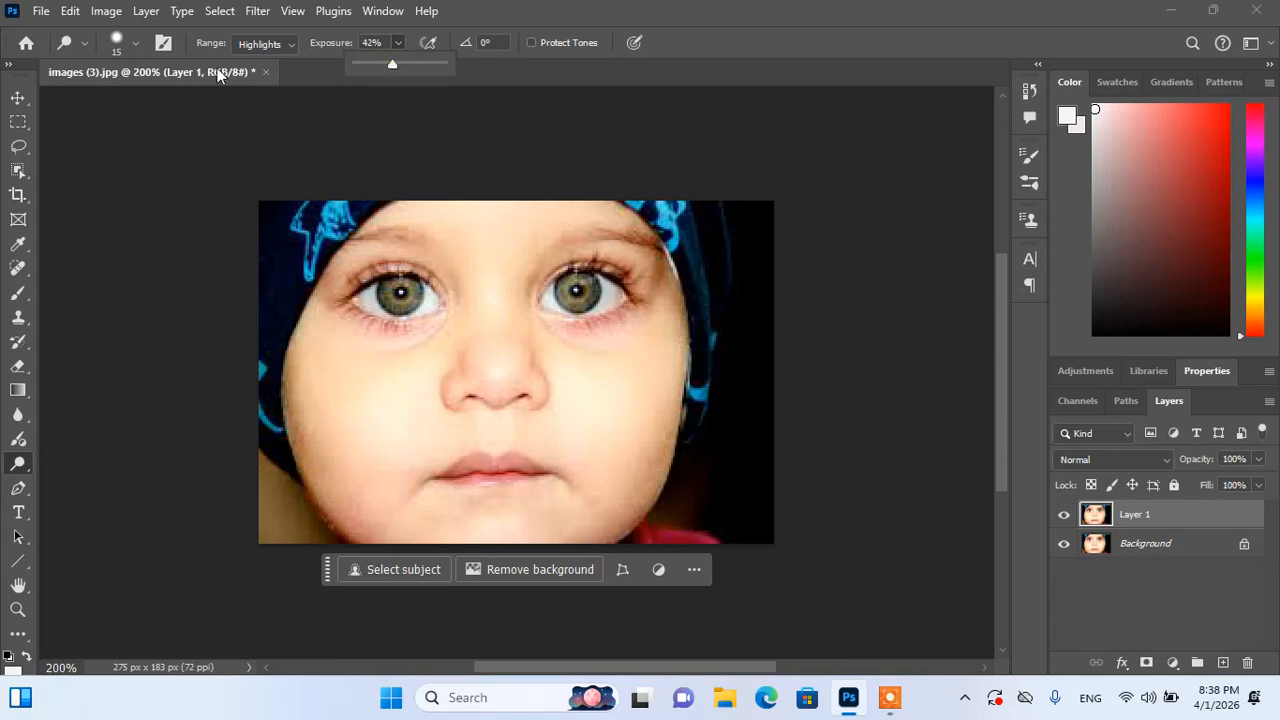
pyautogui.click(136, 44)
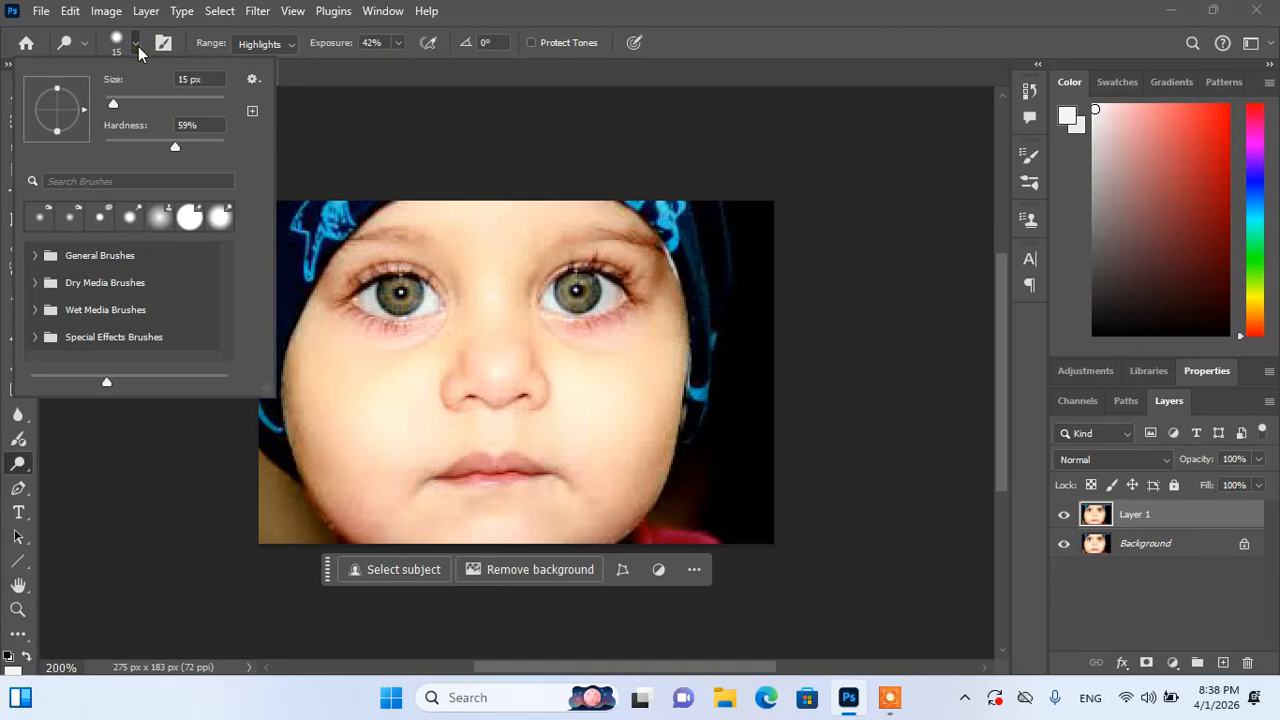
pyautogui.click(137, 45)
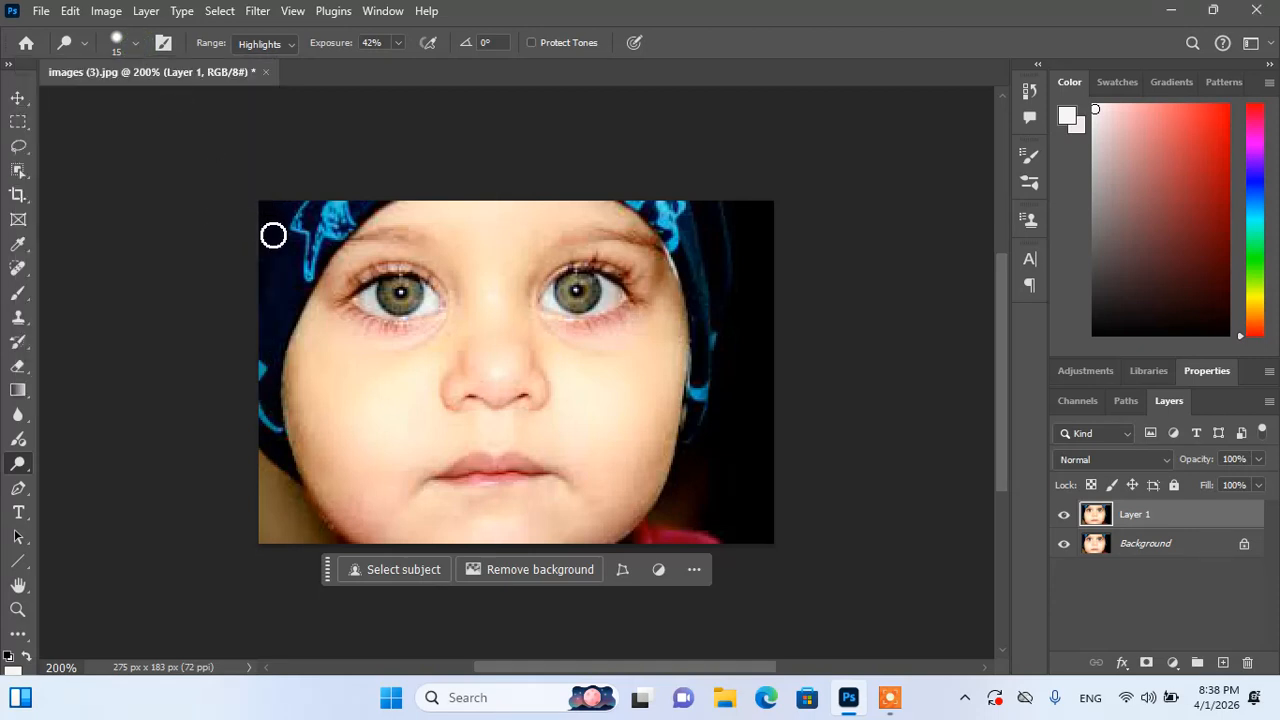
# Step: Dodge the right eye's lower eyelid and outer white using a 9 then 5 px brush
pyautogui.press('[')
pyautogui.press('[')
pyautogui.press(']')
pyautogui.press(']')
pyautogui.press('[')
pyautogui.press('[')
pyautogui.moveTo(630, 302)
pyautogui.mouseDown()
pyautogui.moveTo(606, 303)
pyautogui.moveTo(606, 287)
pyautogui.mouseUp()
pyautogui.press('[')
pyautogui.press('[')
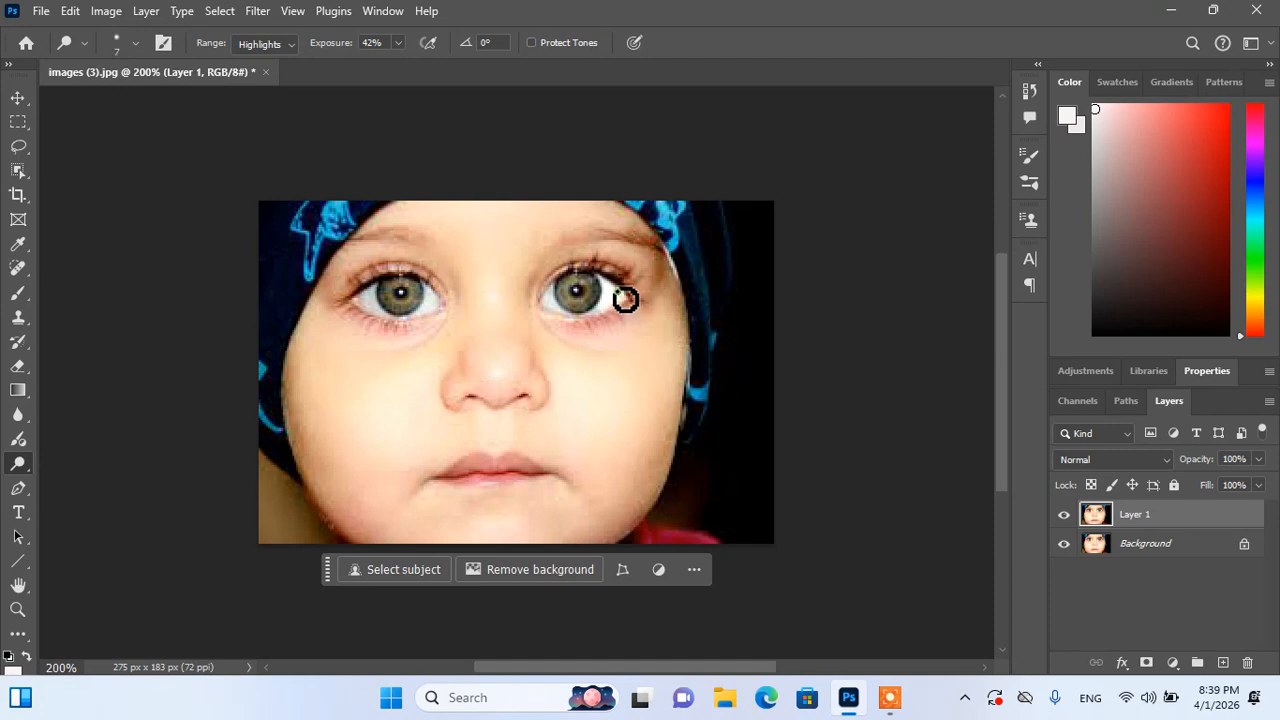
pyautogui.moveTo(620, 294); pyautogui.dragTo(605, 284)
# Step: Brighten the white at the right eye's inner corner with a size-6 brush
pyautogui.press('[')
pyautogui.press('[')
pyautogui.press('[')
pyautogui.press(']')
pyautogui.press(']')
pyautogui.moveTo(557, 305); pyautogui.dragTo(562, 313)
pyautogui.press('[')
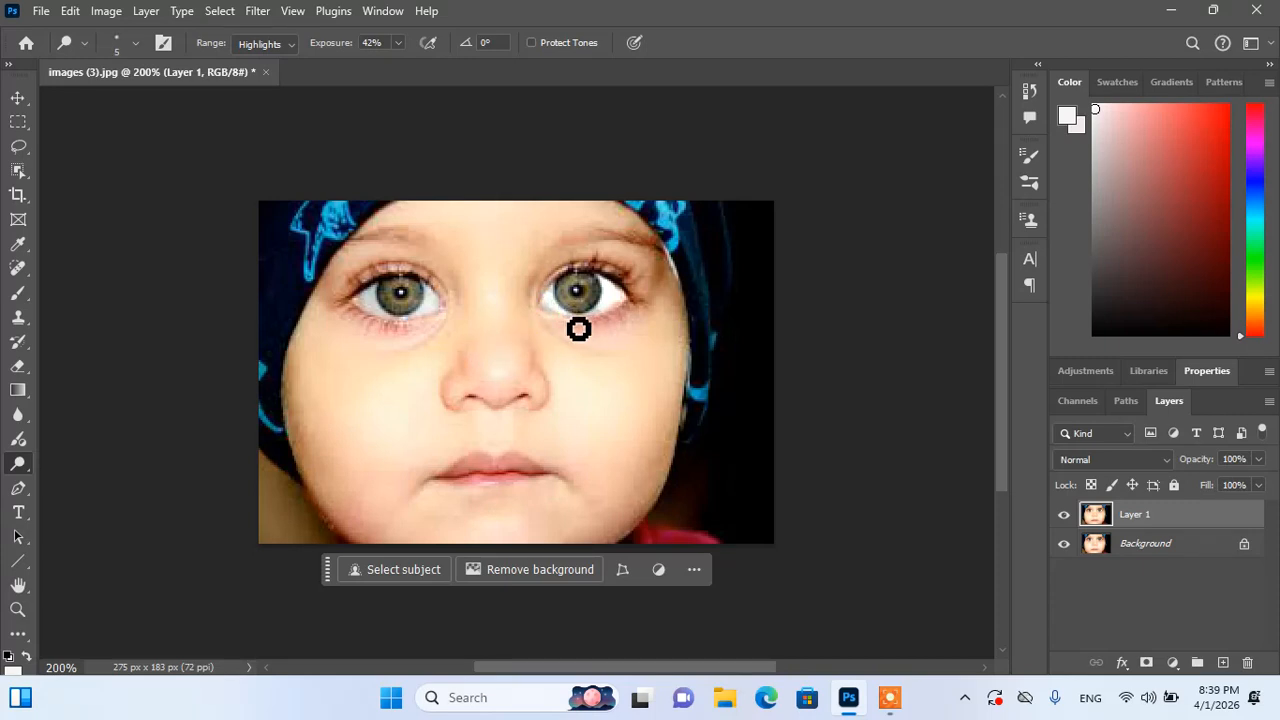
pyautogui.press(']')
pyautogui.press(']')
pyautogui.press('[')
pyautogui.press('[')
pyautogui.press('[')
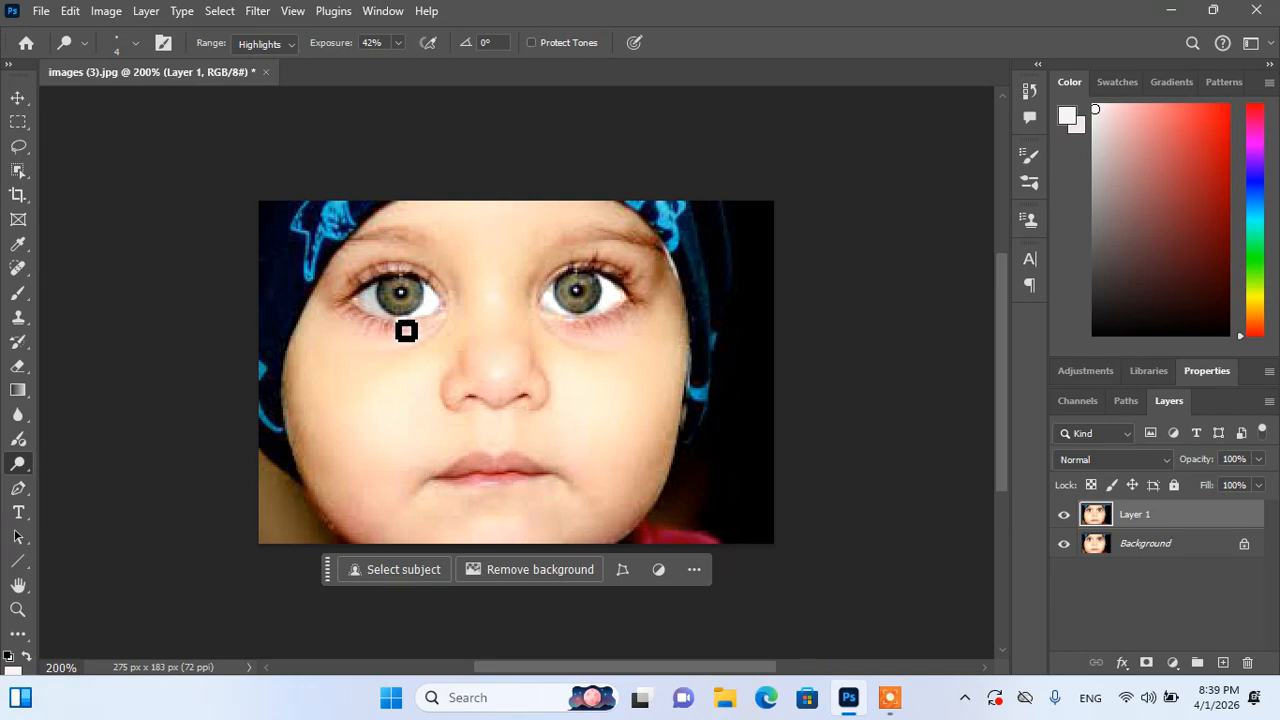
# Step: Lighten the left eye's lower lid with a size-7 dodge brush
pyautogui.press('[')
pyautogui.press(']')
pyautogui.press(']')
pyautogui.press(']')
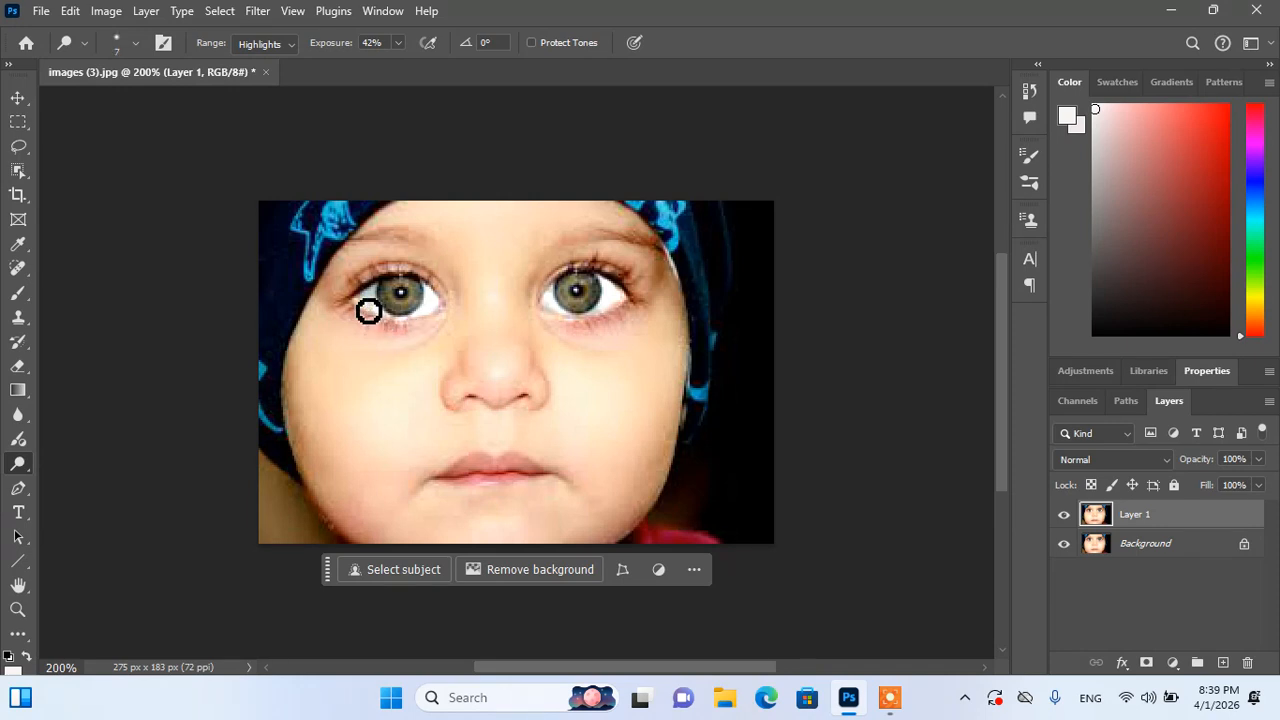
pyautogui.press(']')
pyautogui.press(']')
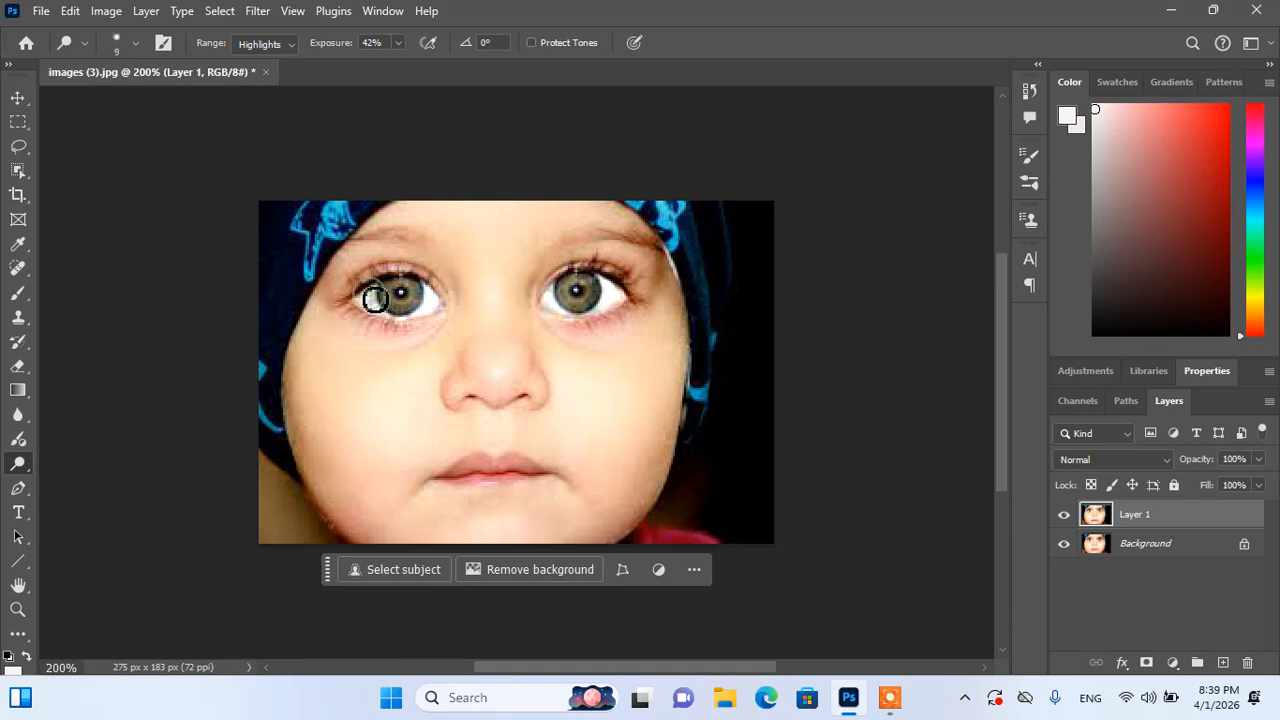
pyautogui.press('[')
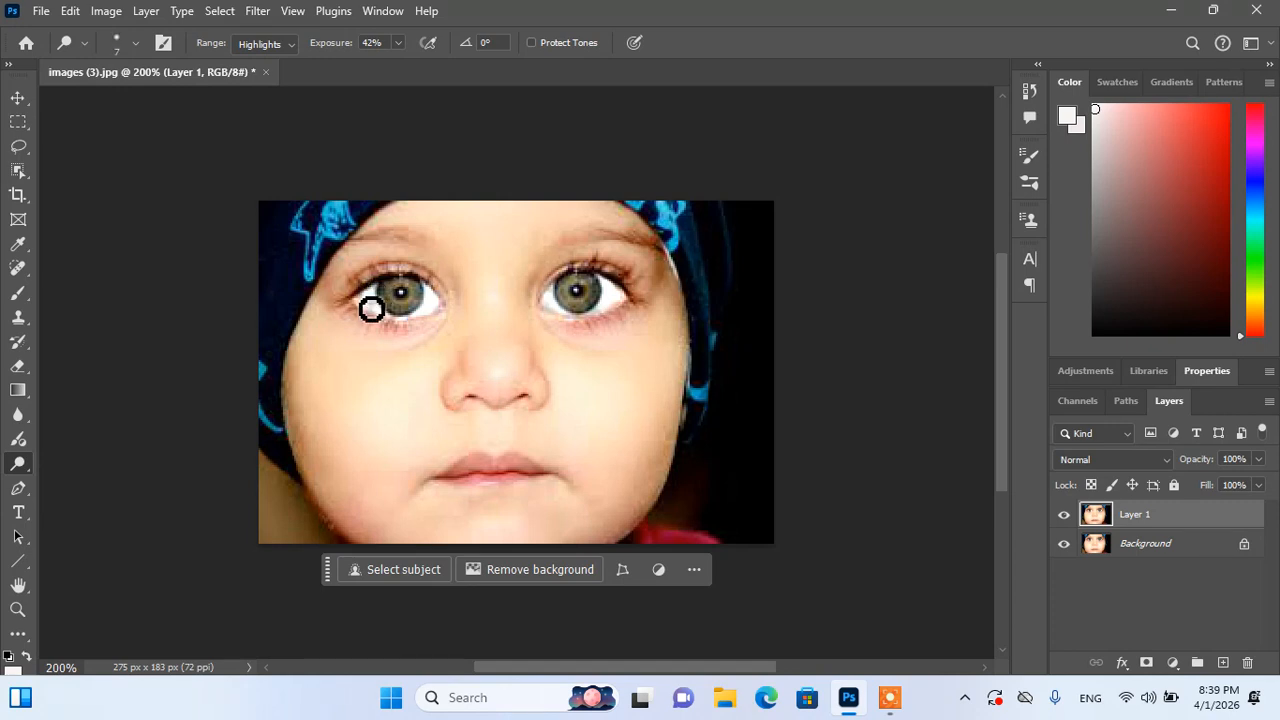
pyautogui.moveTo(371, 309)
pyautogui.mouseDown()
pyautogui.moveTo(426, 328)
pyautogui.moveTo(378, 313)
pyautogui.mouseUp()
# Step: Brighten both irises with a size-20 dodge brush
pyautogui.press(']')
pyautogui.press(']')
pyautogui.press(']')
pyautogui.press(']')
pyautogui.press(']')
pyautogui.press(']')
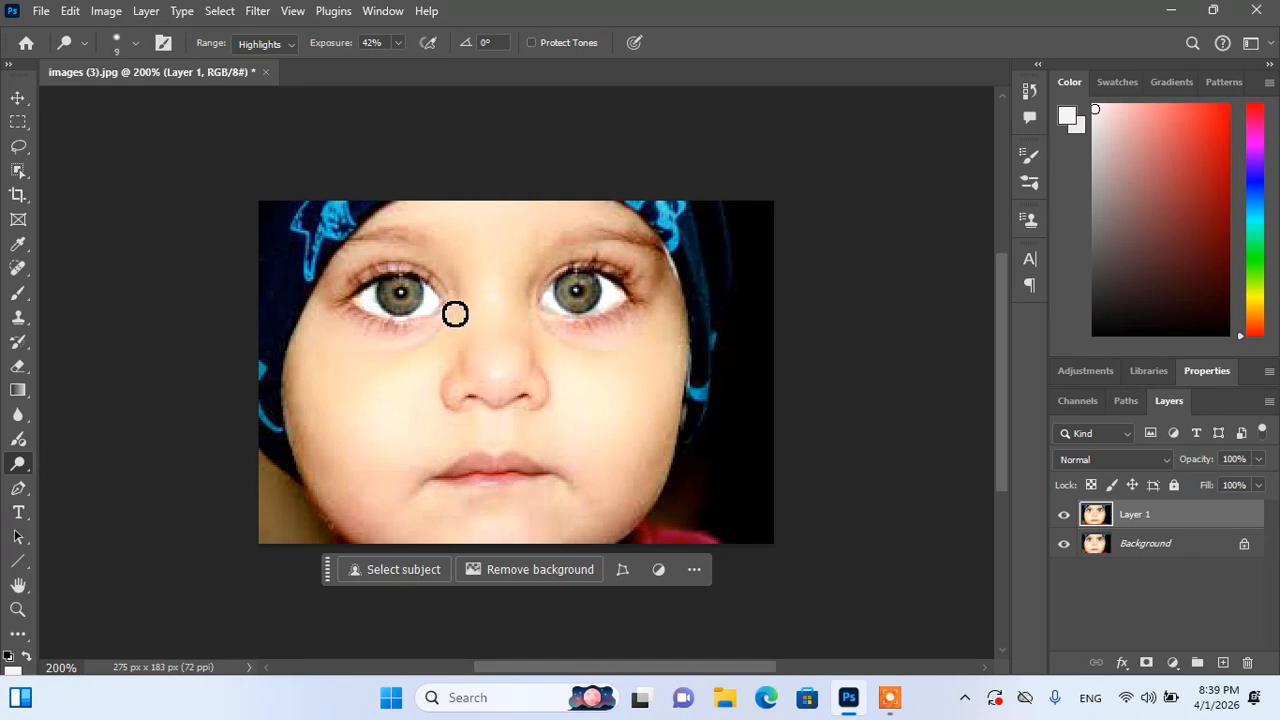
pyautogui.press('[')
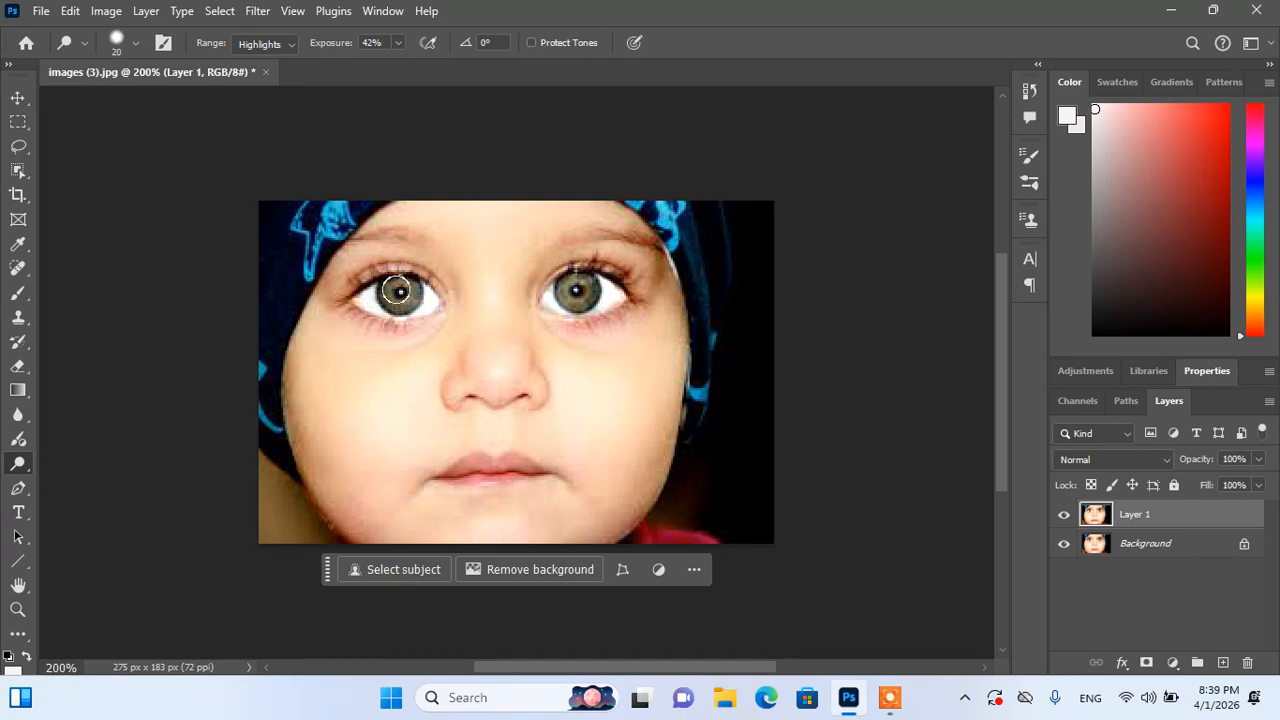
pyautogui.moveTo(398, 290); pyautogui.dragTo(402, 293)
pyautogui.moveTo(569, 285); pyautogui.dragTo(580, 291)
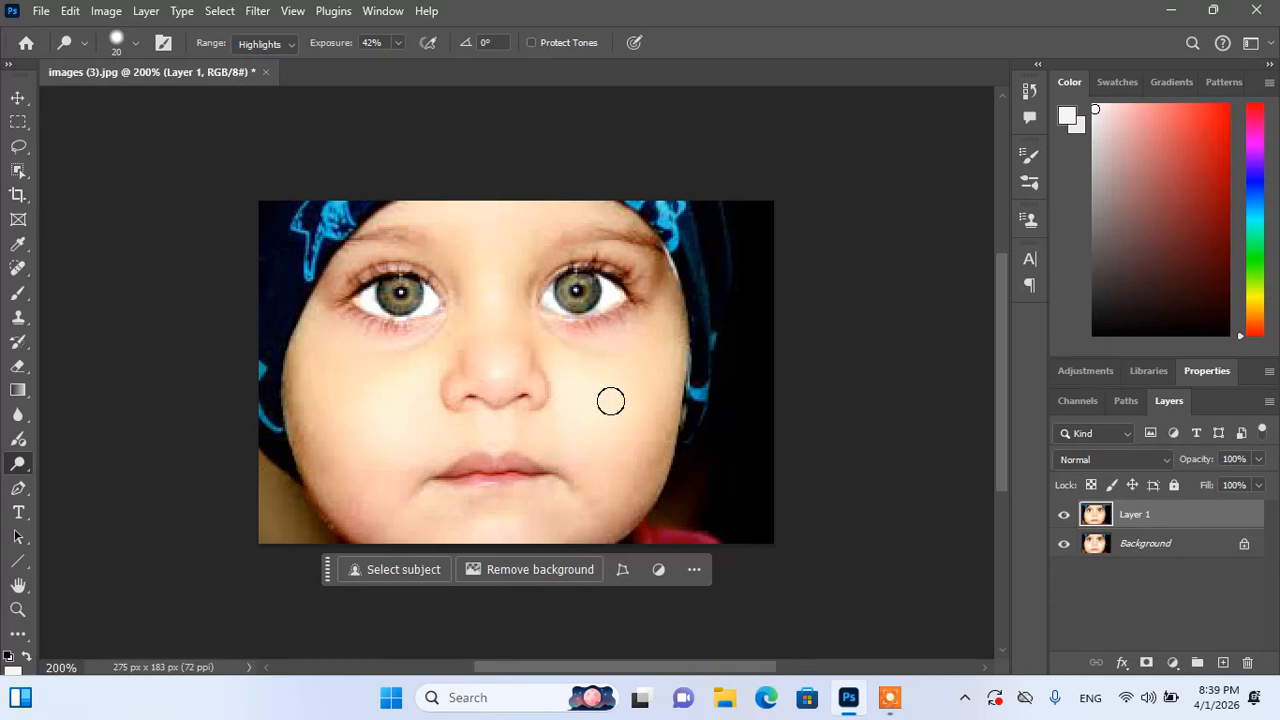
# Step: Toggle Layer 1's visibility to compare the dodged eyes with the original
pyautogui.click(1063, 516)
pyautogui.click(1063, 516)
pyautogui.click(1063, 516)
pyautogui.click(1063, 516)
pyautogui.click(1063, 516)
pyautogui.click(1063, 516)
# Step: Saturate the right-hand eyebrow with the Sponge tool in Saturate mode, size-7 brush
pyautogui.rightClick(31, 469)
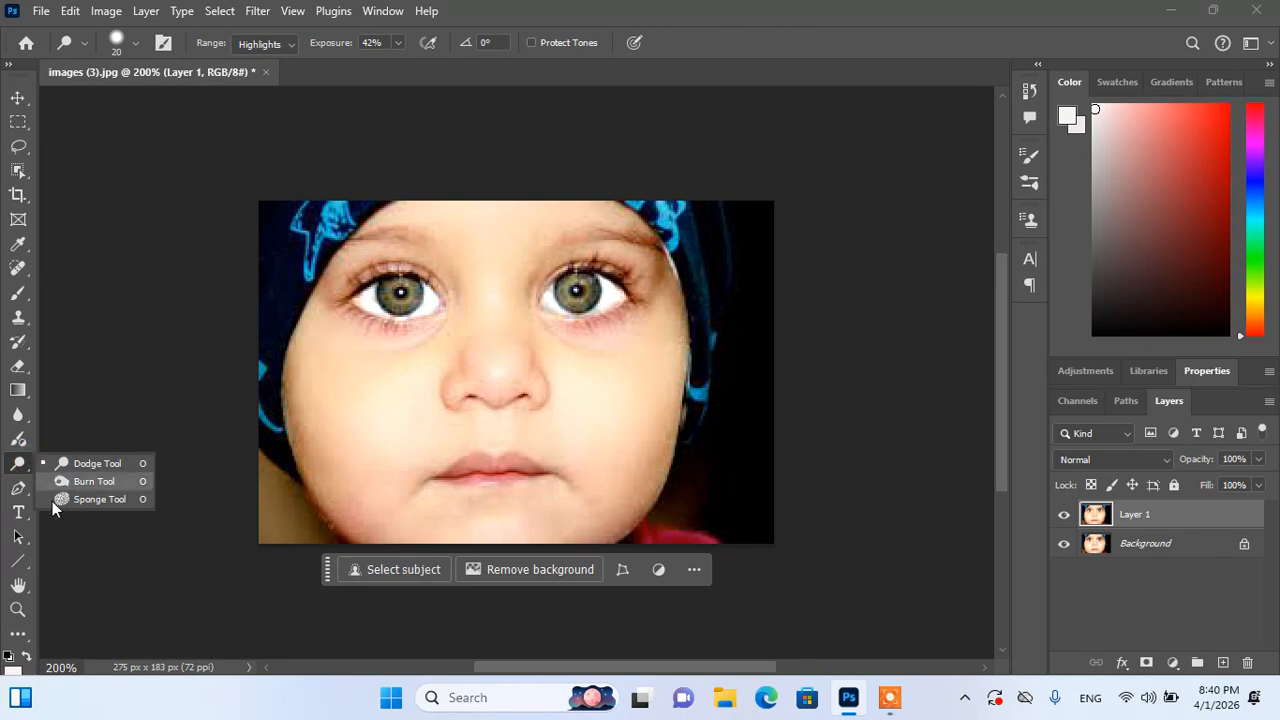
pyautogui.click(90, 499)
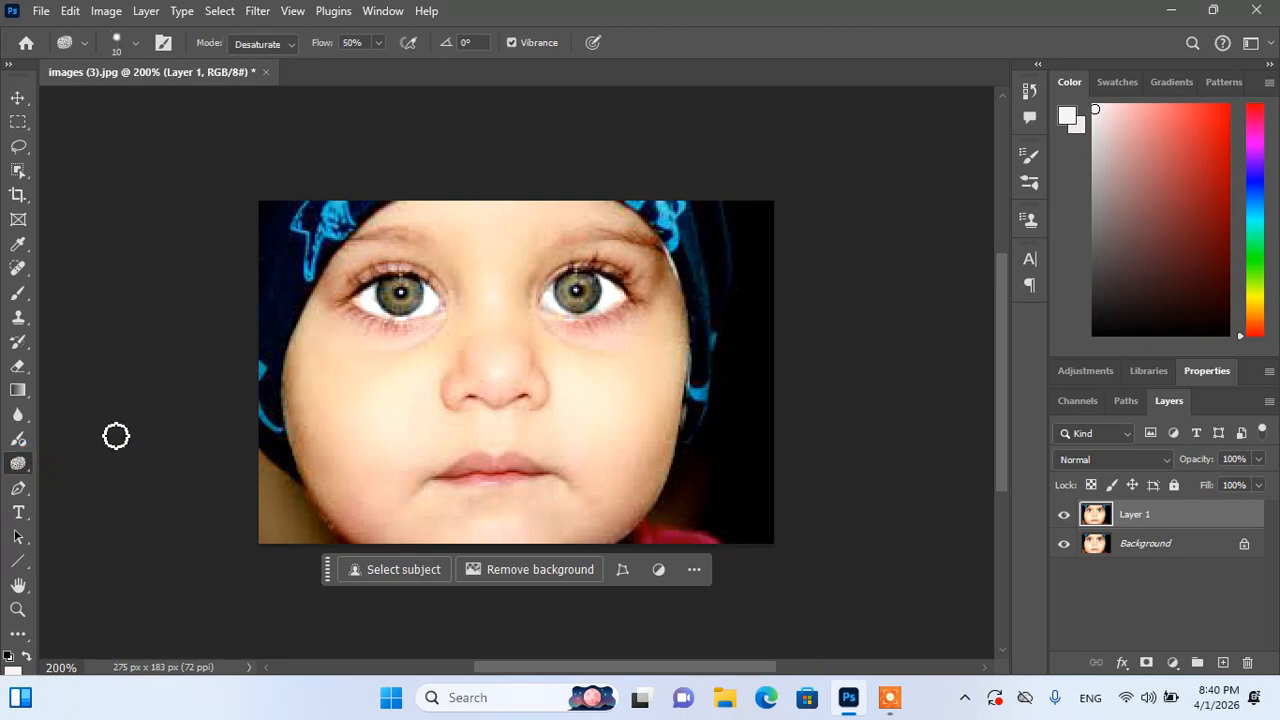
pyautogui.click(289, 44)
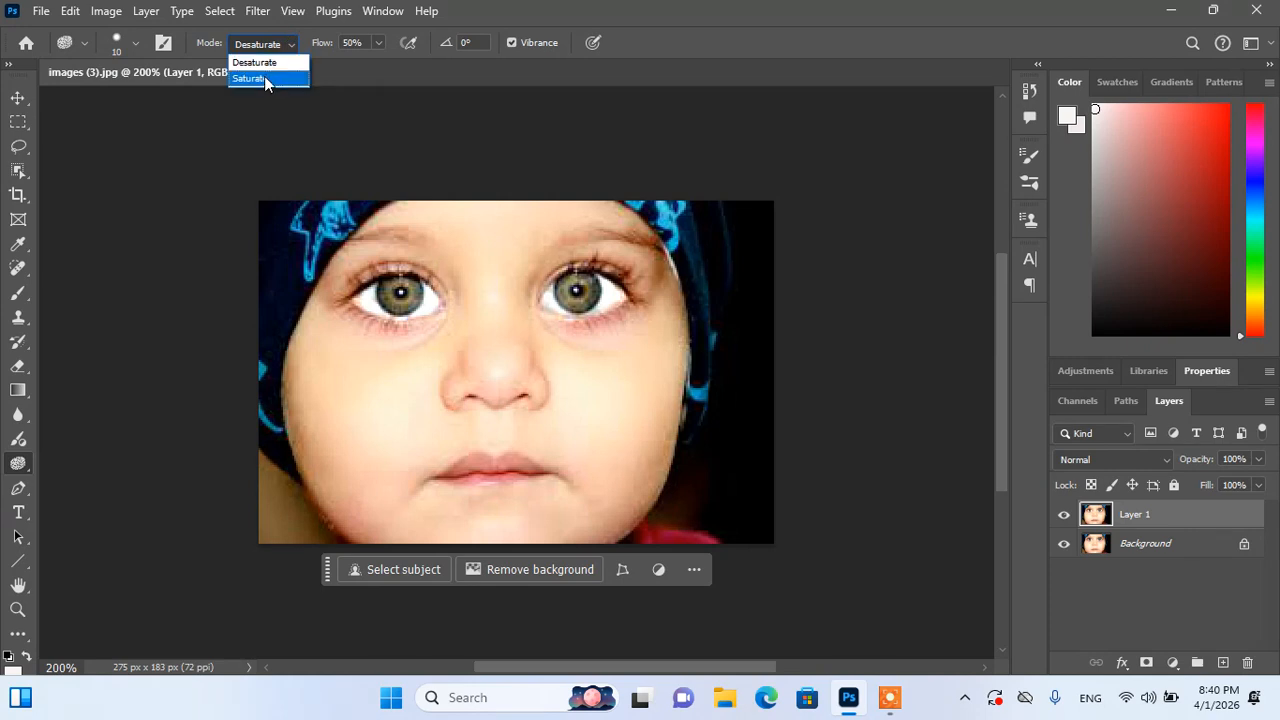
pyautogui.click(137, 42)
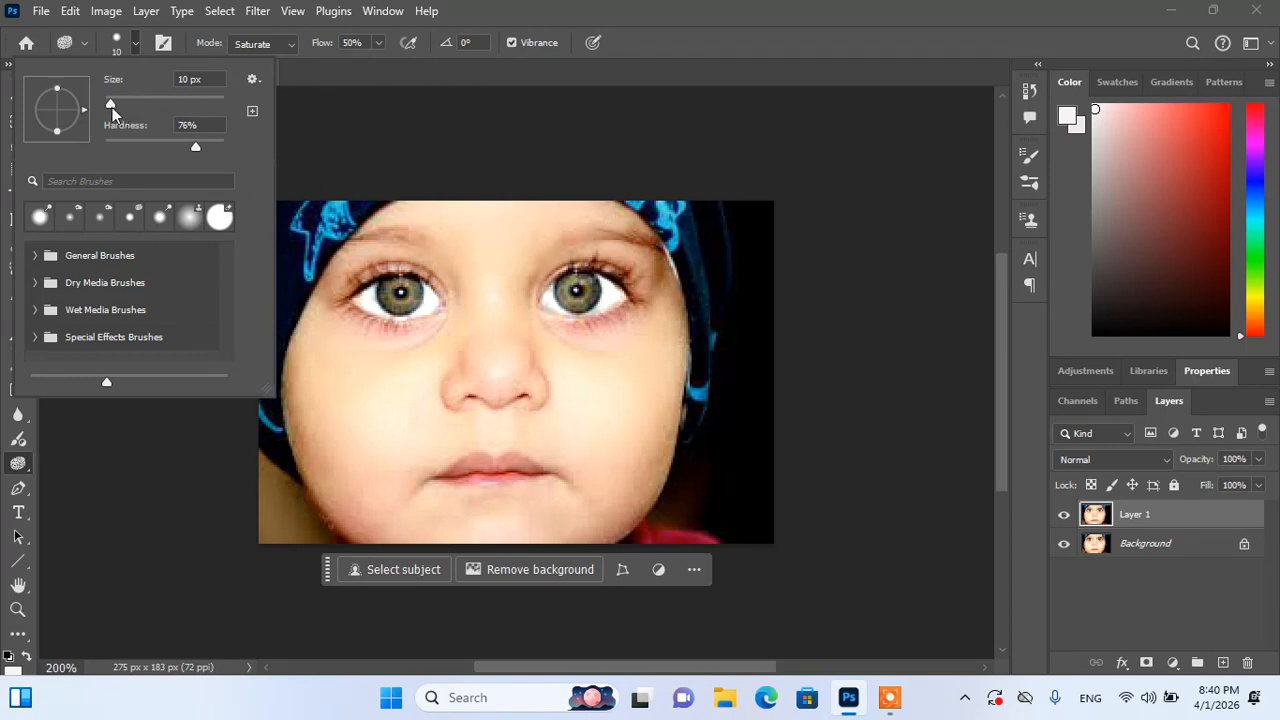
pyautogui.click(134, 44)
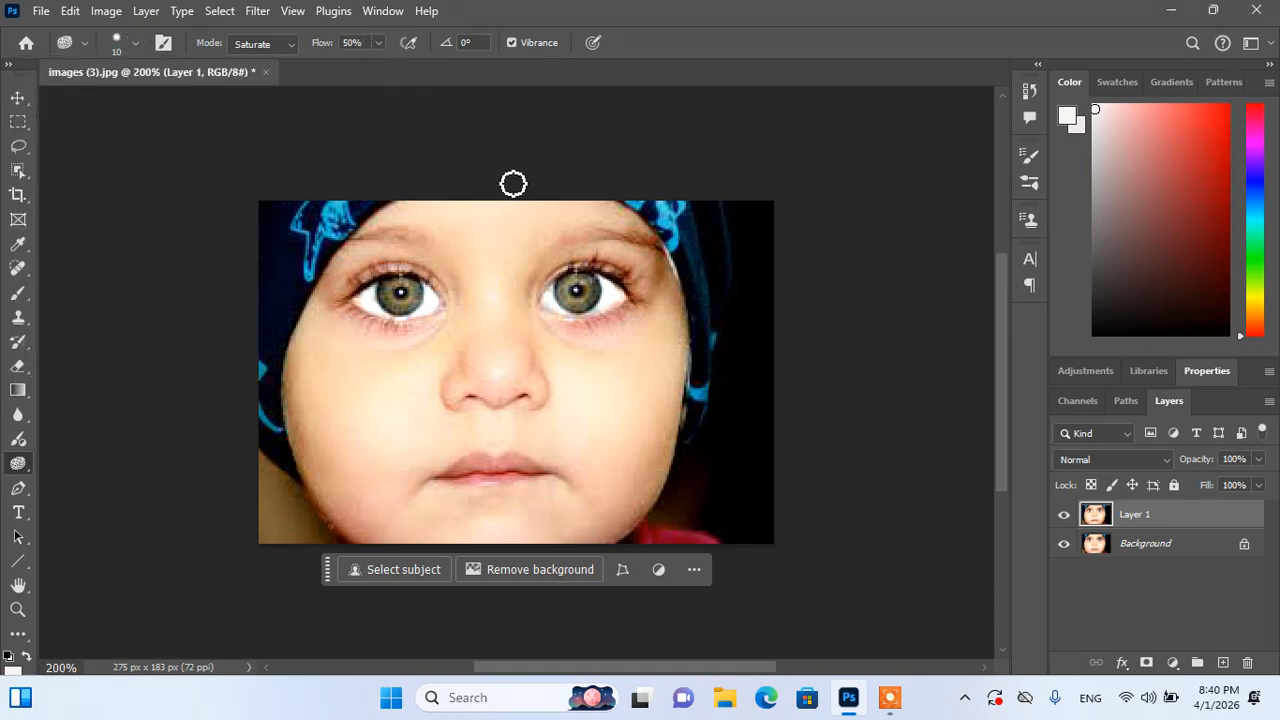
pyautogui.press('[')
pyautogui.press('[')
pyautogui.press('[')
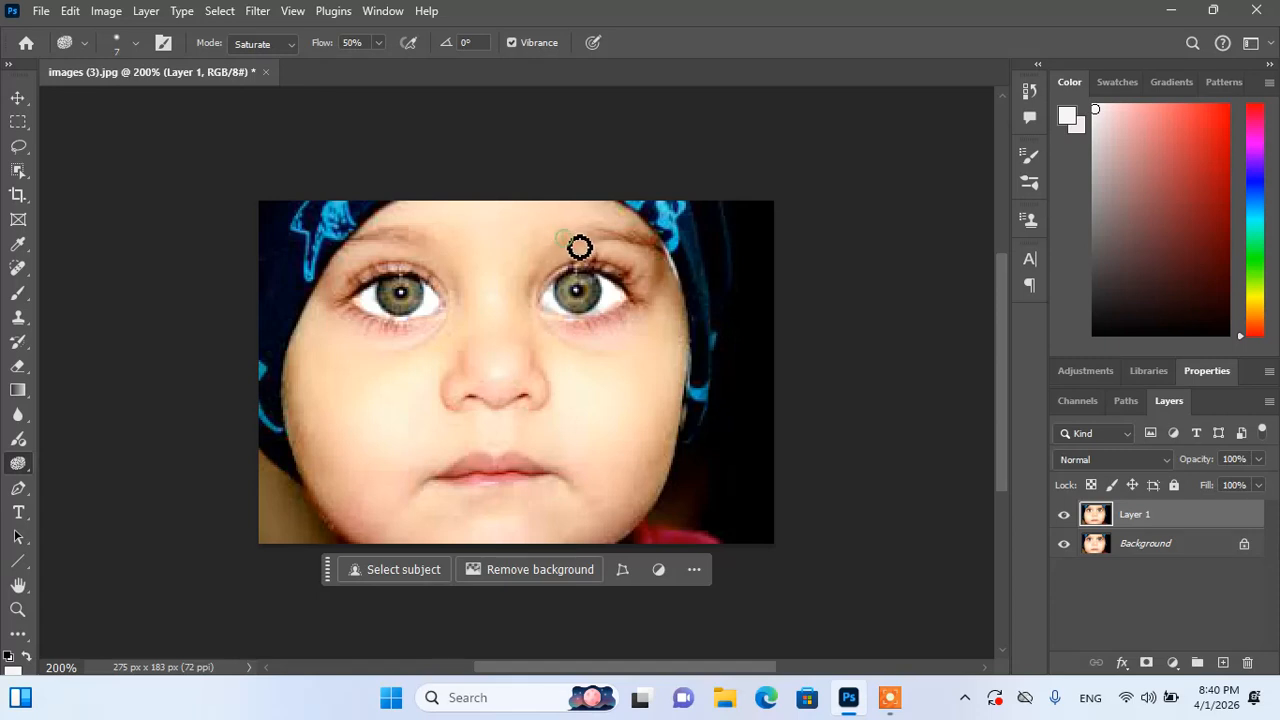
pyautogui.moveTo(580, 247)
pyautogui.mouseDown()
pyautogui.moveTo(658, 249)
pyautogui.moveTo(608, 234)
pyautogui.moveTo(634, 243)
pyautogui.moveTo(595, 249)
pyautogui.moveTo(580, 232)
pyautogui.moveTo(627, 241)
pyautogui.mouseUp()
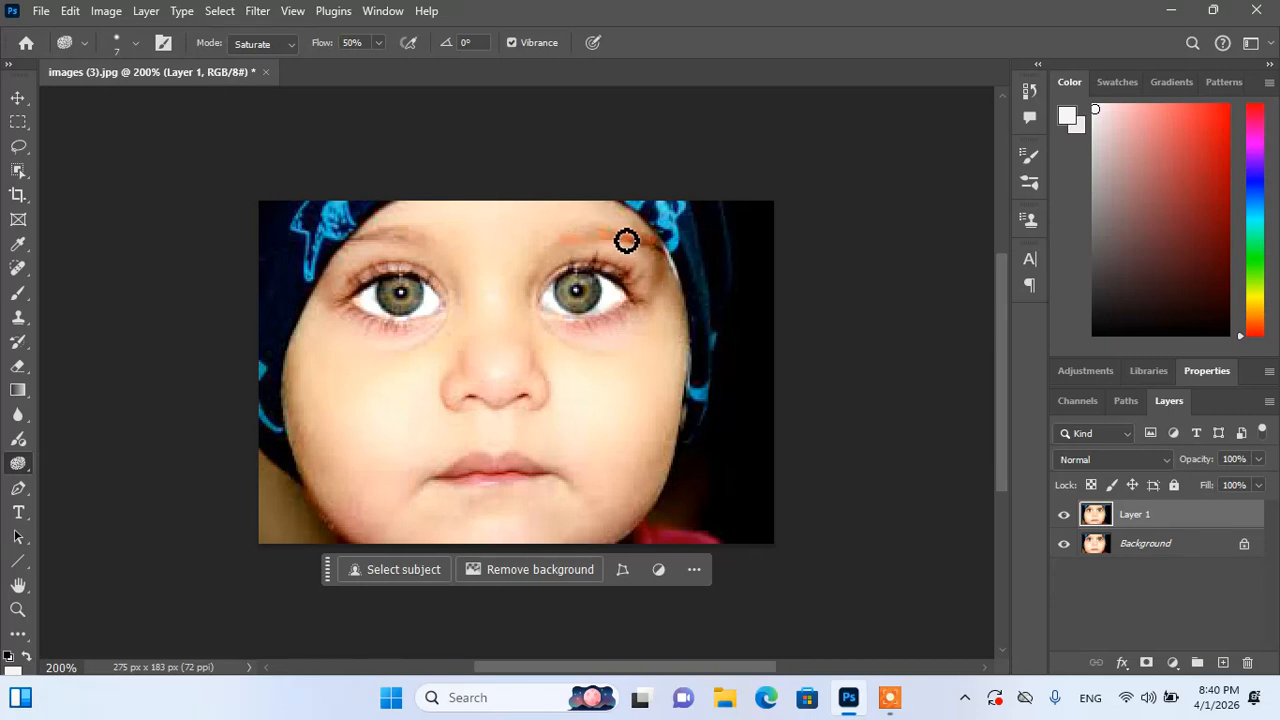
# Step: Dodge both eyebrows to soften the orange streak on the right one
pyautogui.rightClick(18, 463)
pyautogui.click(91, 460)
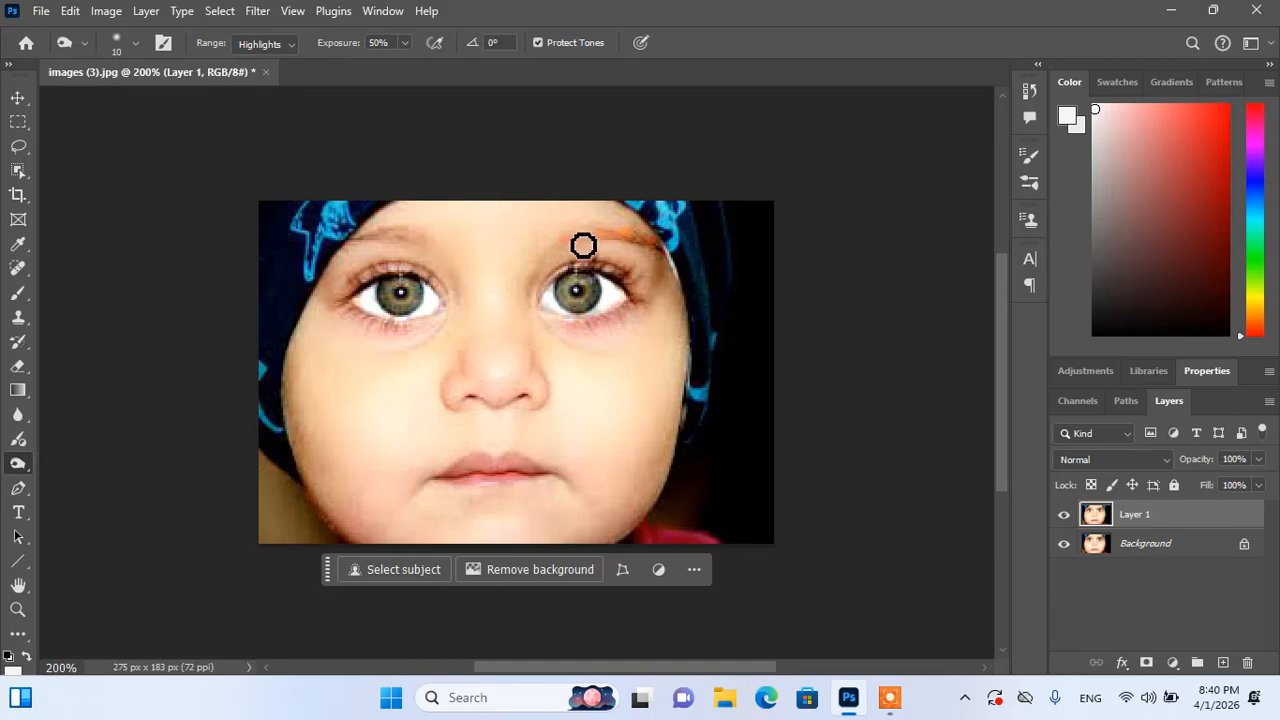
pyautogui.moveTo(583, 245); pyautogui.dragTo(655, 247)
pyautogui.moveTo(435, 254)
pyautogui.mouseDown()
pyautogui.moveTo(365, 243)
pyautogui.moveTo(433, 246)
pyautogui.moveTo(396, 244)
pyautogui.mouseUp()
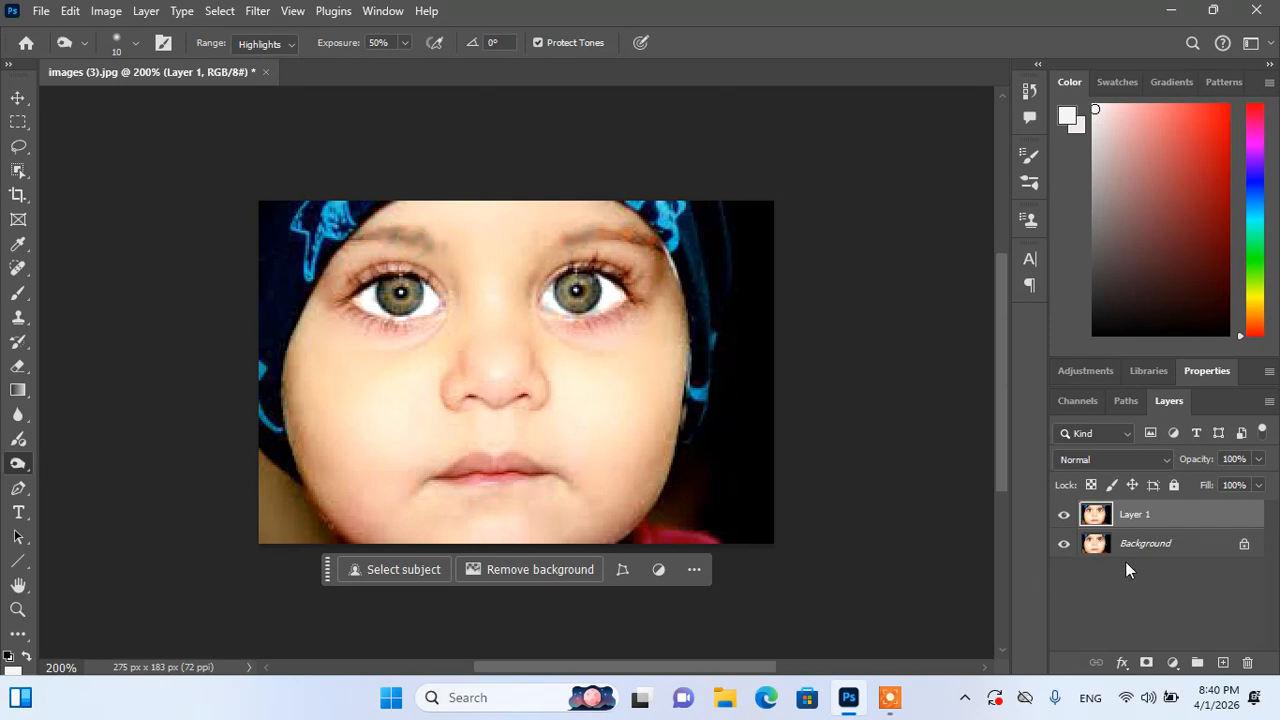
# Step: Toggle Layer 1 on and off to compare the lightened eyebrows with the original
pyautogui.click(1064, 515)
pyautogui.click(1065, 516)
pyautogui.click(1066, 517)
pyautogui.click(1066, 517)
pyautogui.click(1066, 517)
pyautogui.click(1066, 517)
pyautogui.click(17, 440)
pyautogui.click(17, 464)
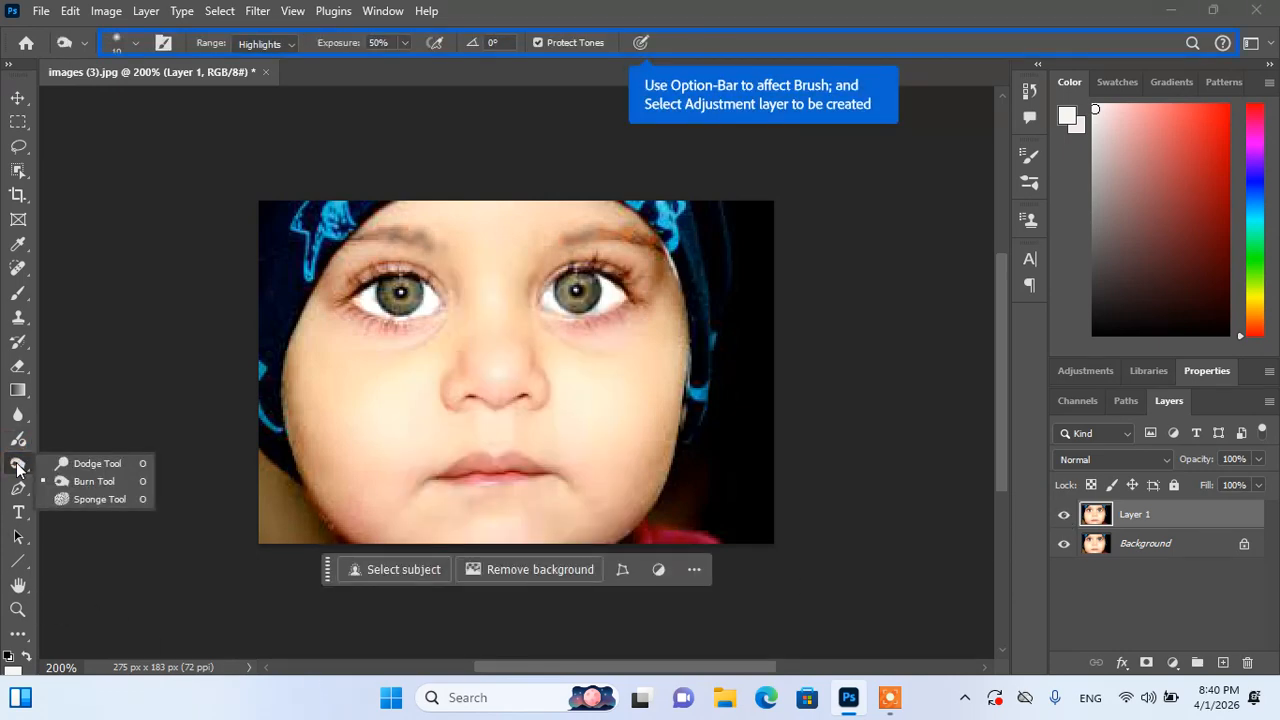
# Step: Set the Sponge tool to Desaturate mode with a size-15 brush
pyautogui.click(80, 496)
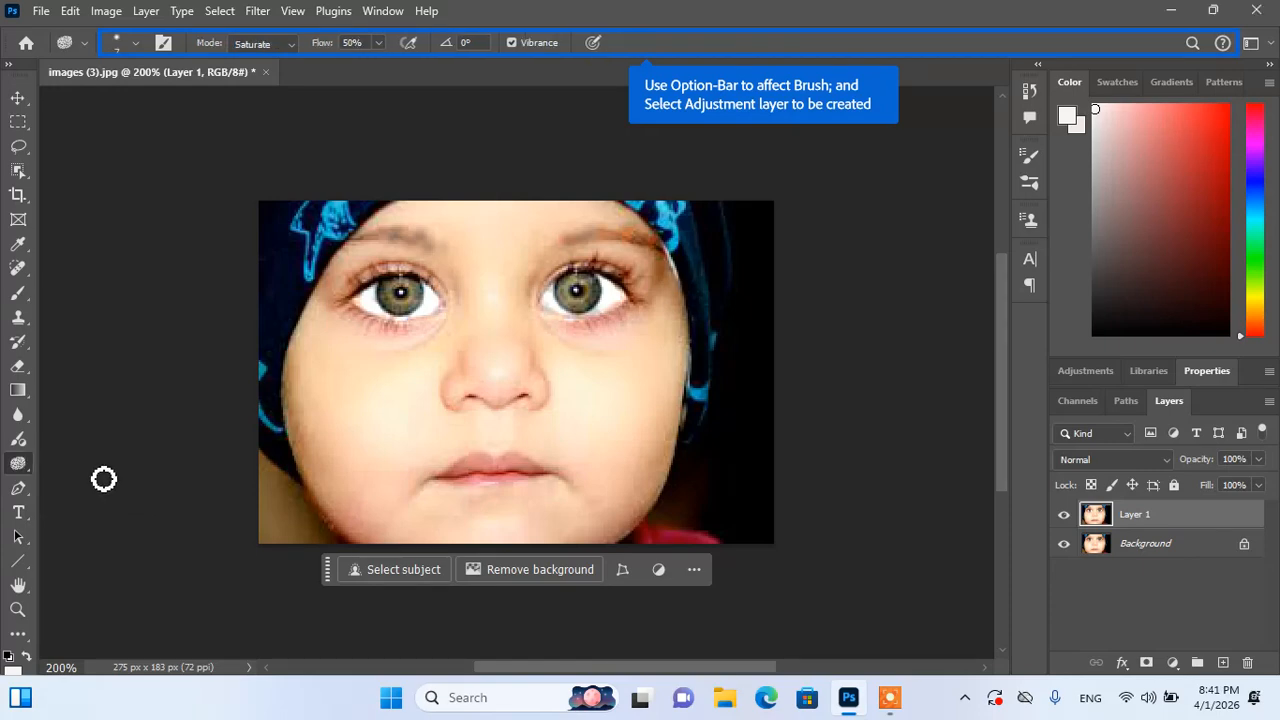
pyautogui.click(284, 47)
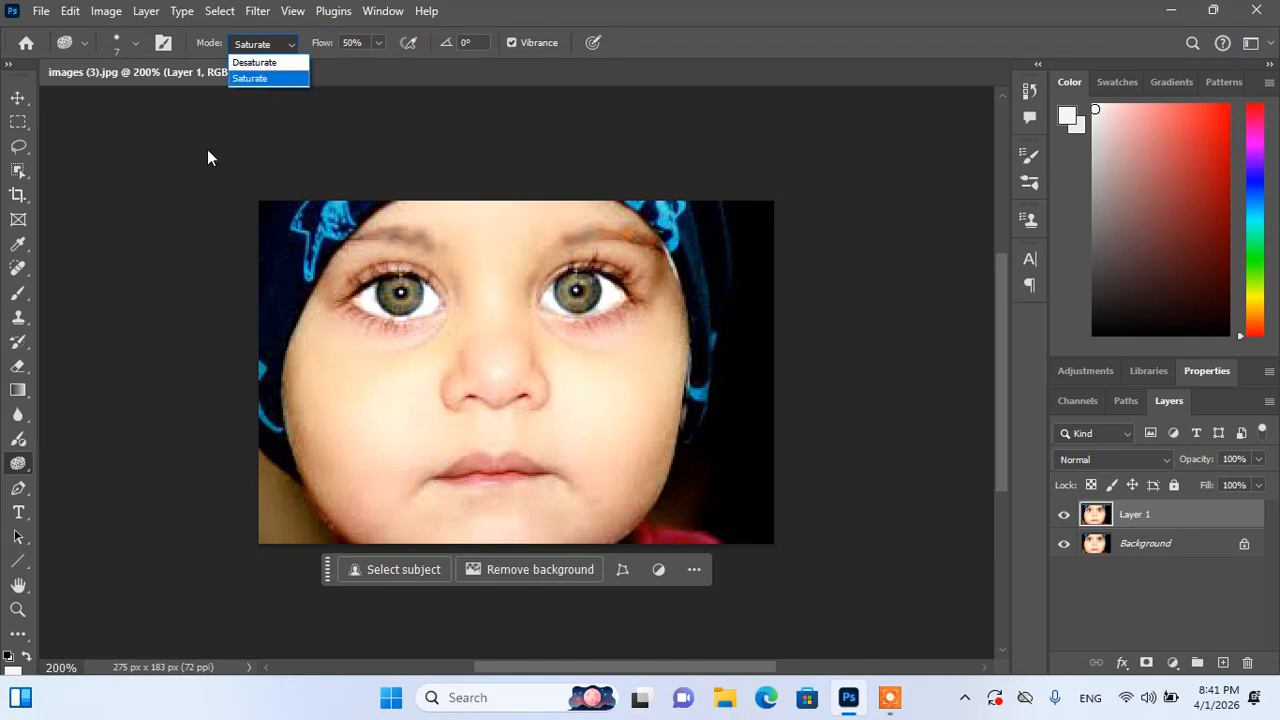
pyautogui.click(22, 477)
pyautogui.rightClick(20, 470)
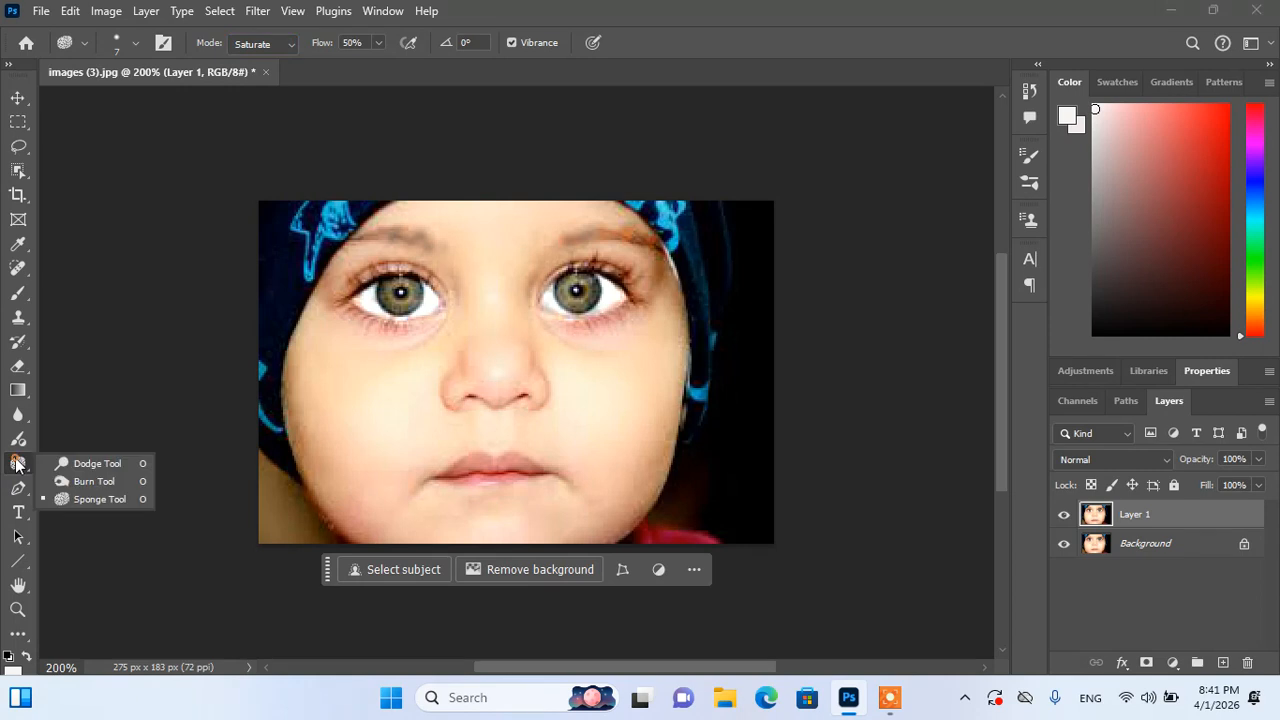
pyautogui.click(66, 501)
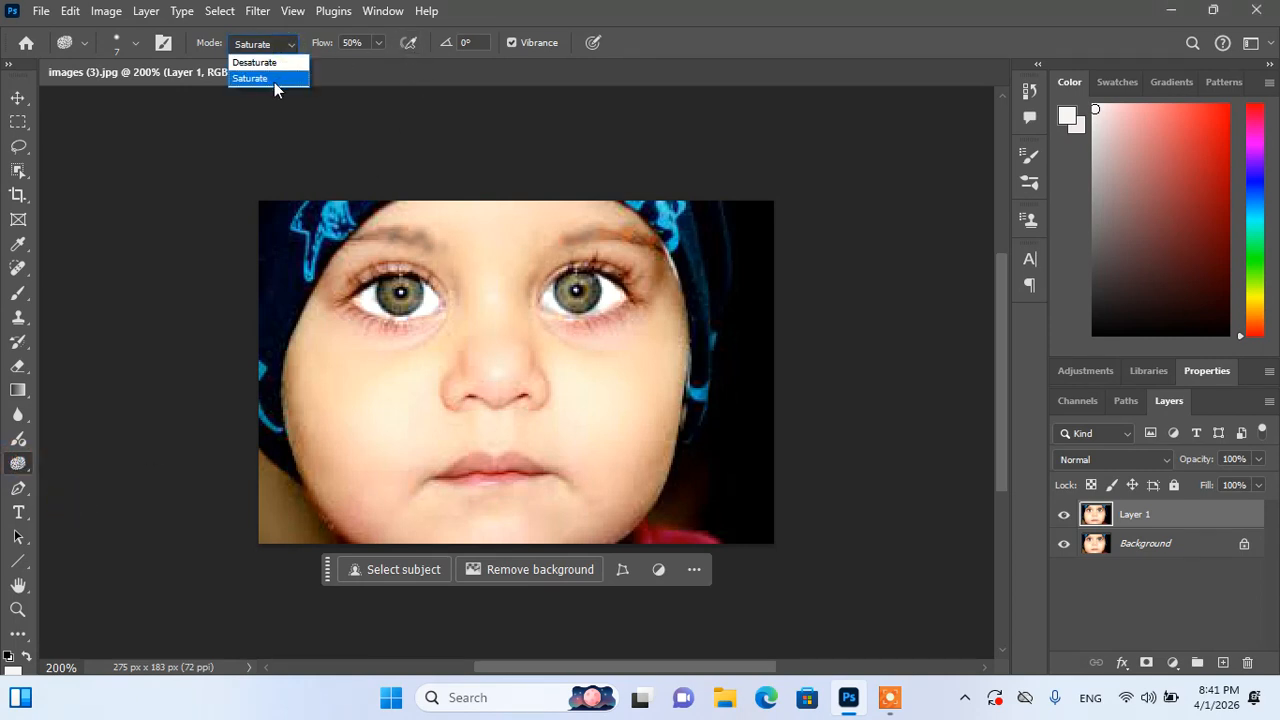
pyautogui.click(272, 64)
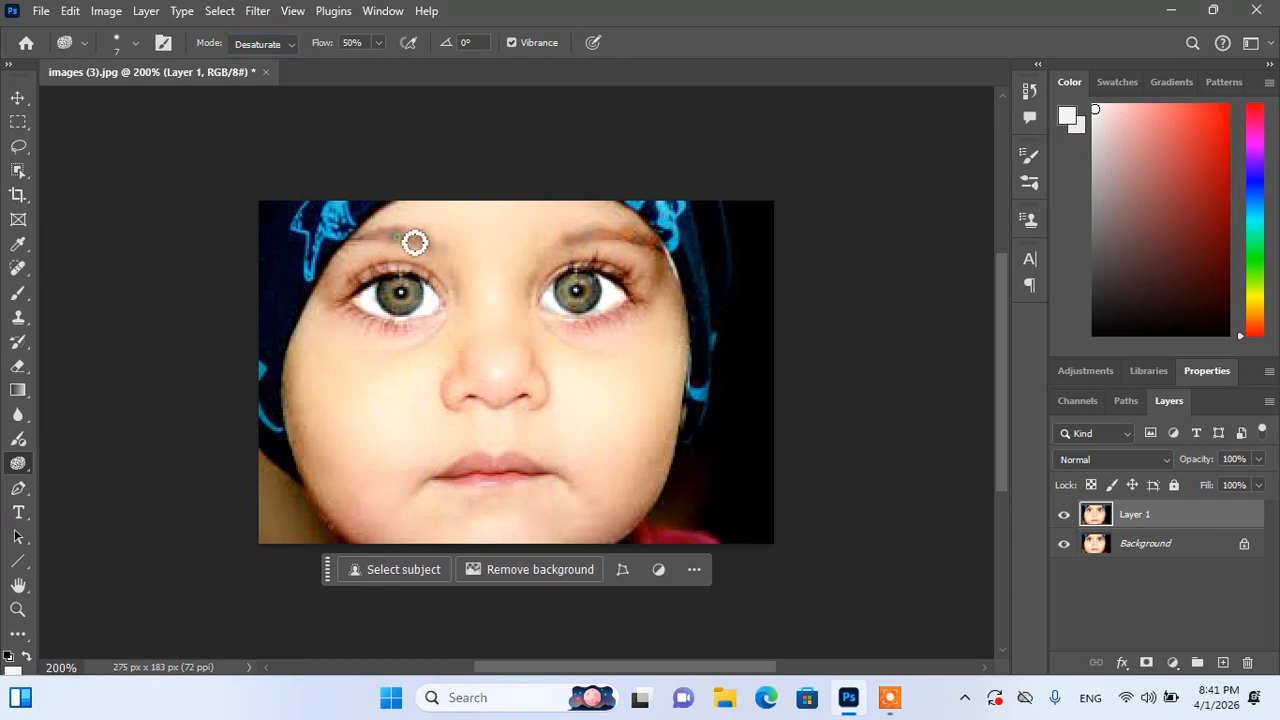
pyautogui.press(']')
pyautogui.press(']')
pyautogui.press(']')
pyautogui.press(']')
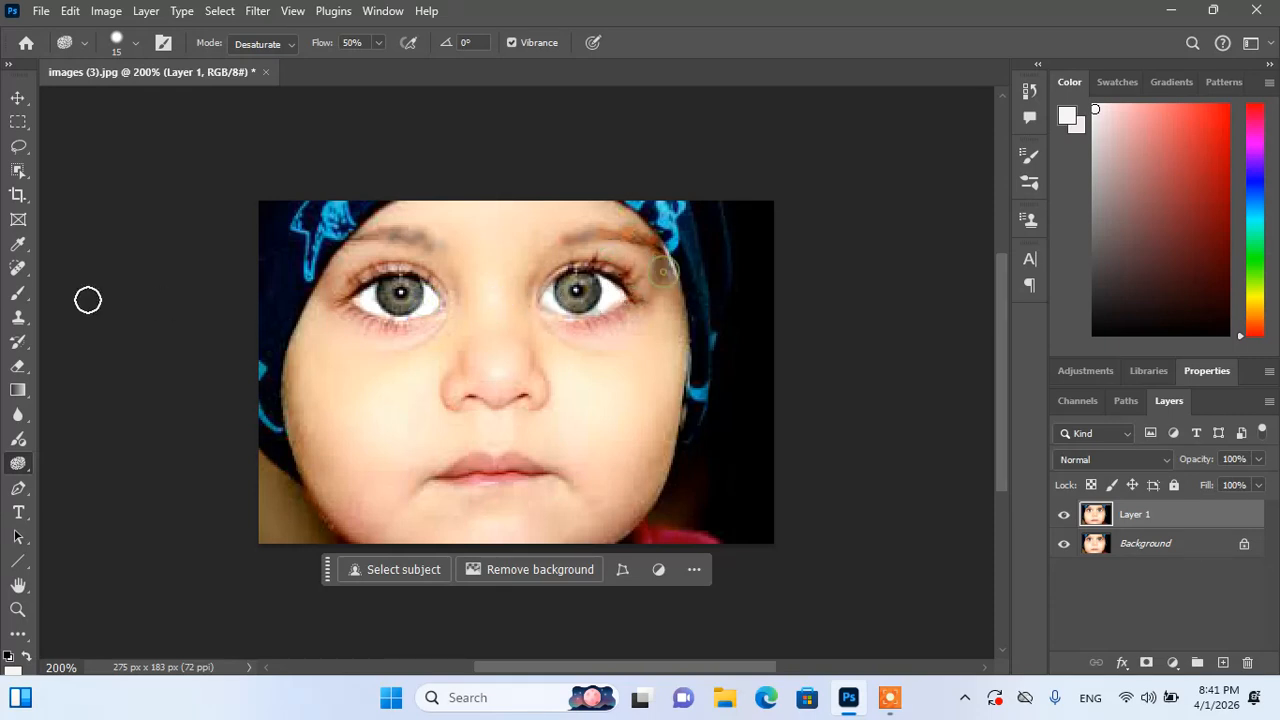
# Step: Burn both cheeks beside the nose with a size-30 Burn brush
pyautogui.rightClick(25, 462)
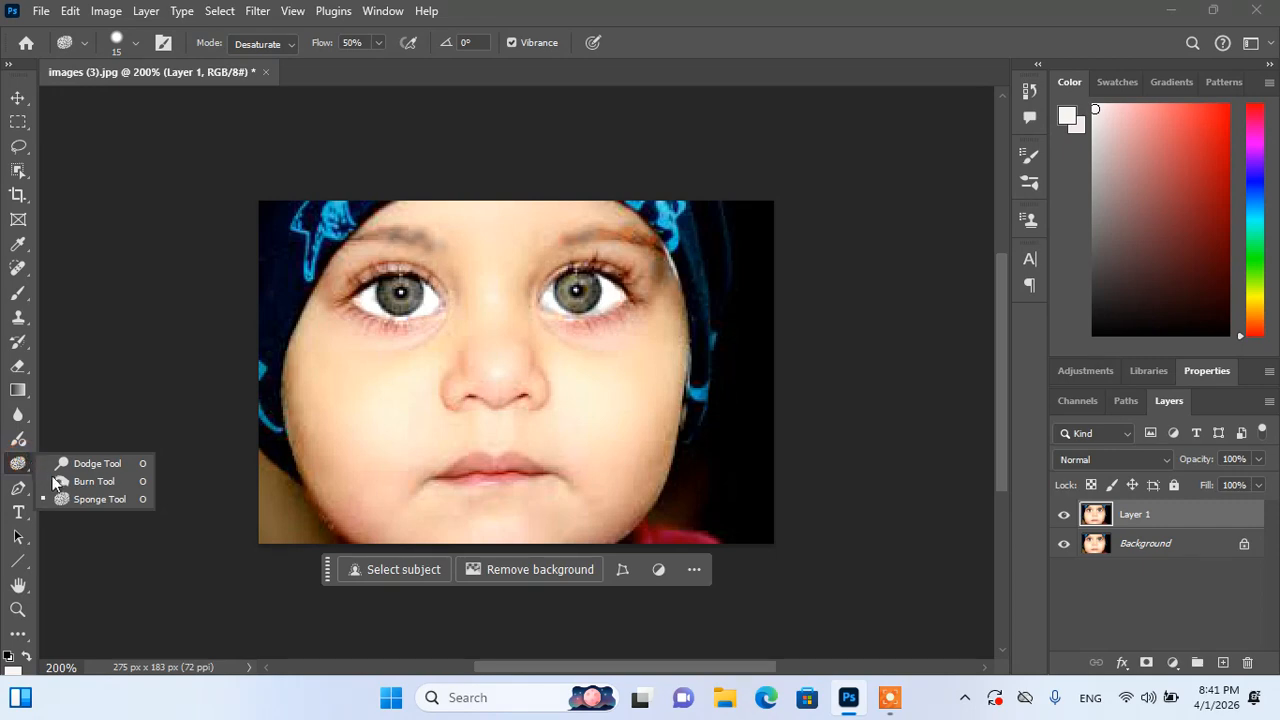
pyautogui.click(55, 483)
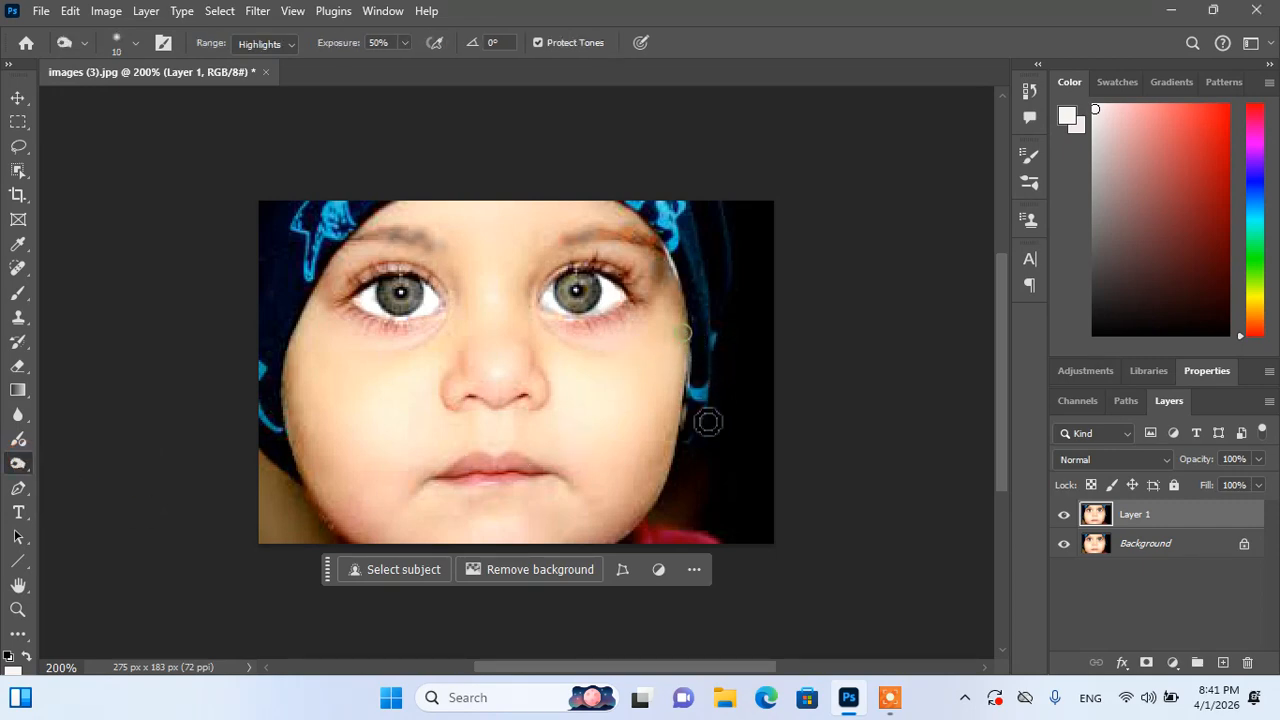
pyautogui.press(']')
pyautogui.press(']')
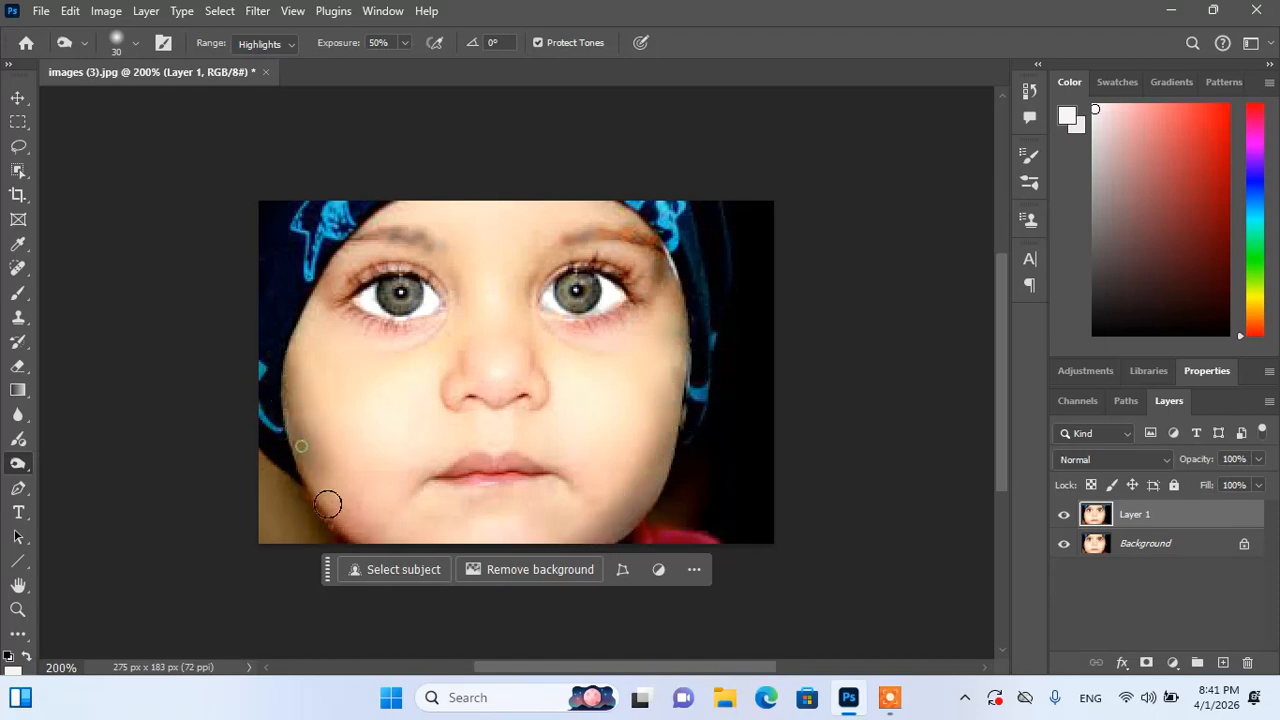
pyautogui.moveTo(285, 357); pyautogui.dragTo(354, 429)
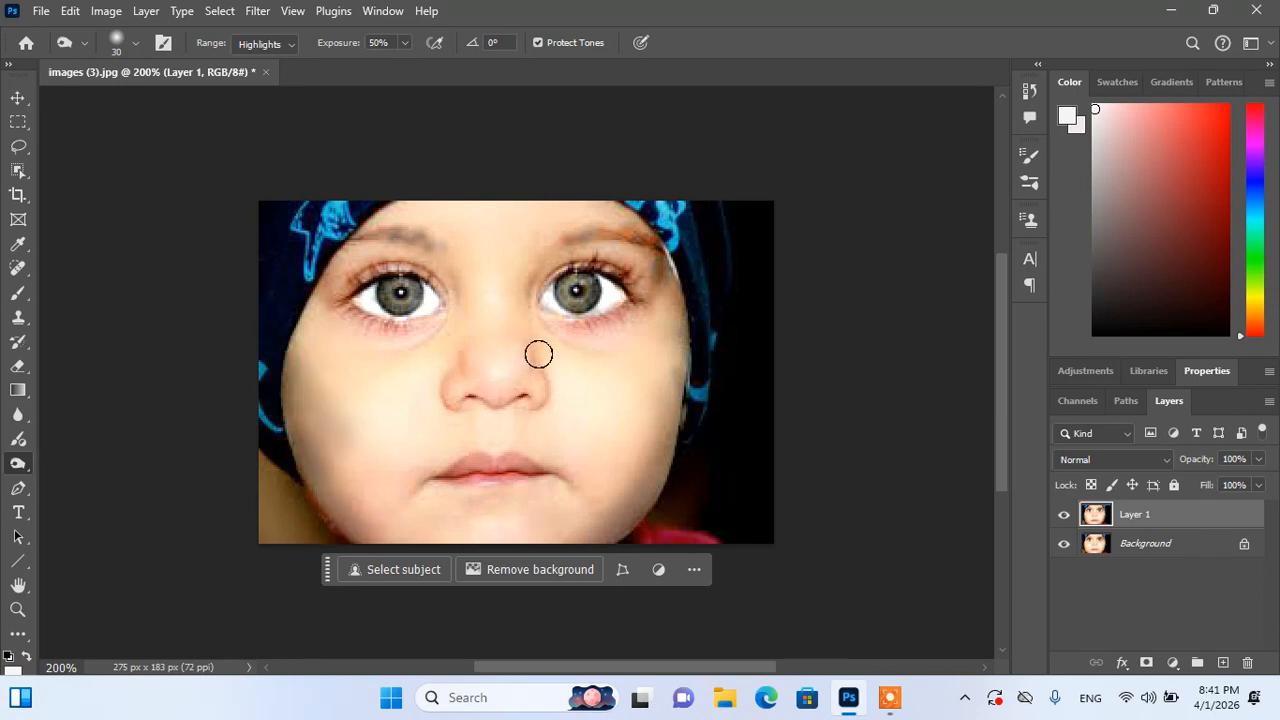
pyautogui.moveTo(538, 354); pyautogui.dragTo(555, 400)
pyautogui.moveTo(447, 359)
pyautogui.mouseDown()
pyautogui.moveTo(412, 370)
pyautogui.moveTo(405, 425)
pyautogui.mouseUp()
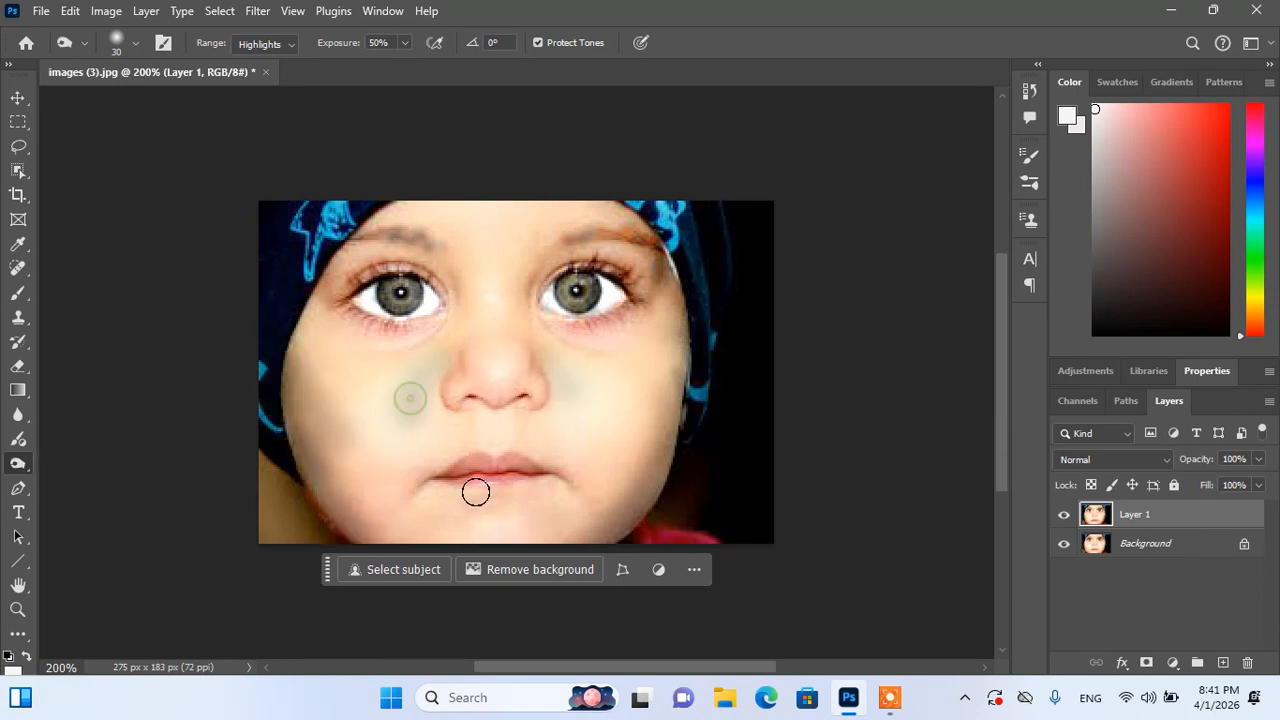
# Step: Toggle Layer 1 to compare the burned cheeks, leaving it hidden to show the original
pyautogui.click(1064, 515)
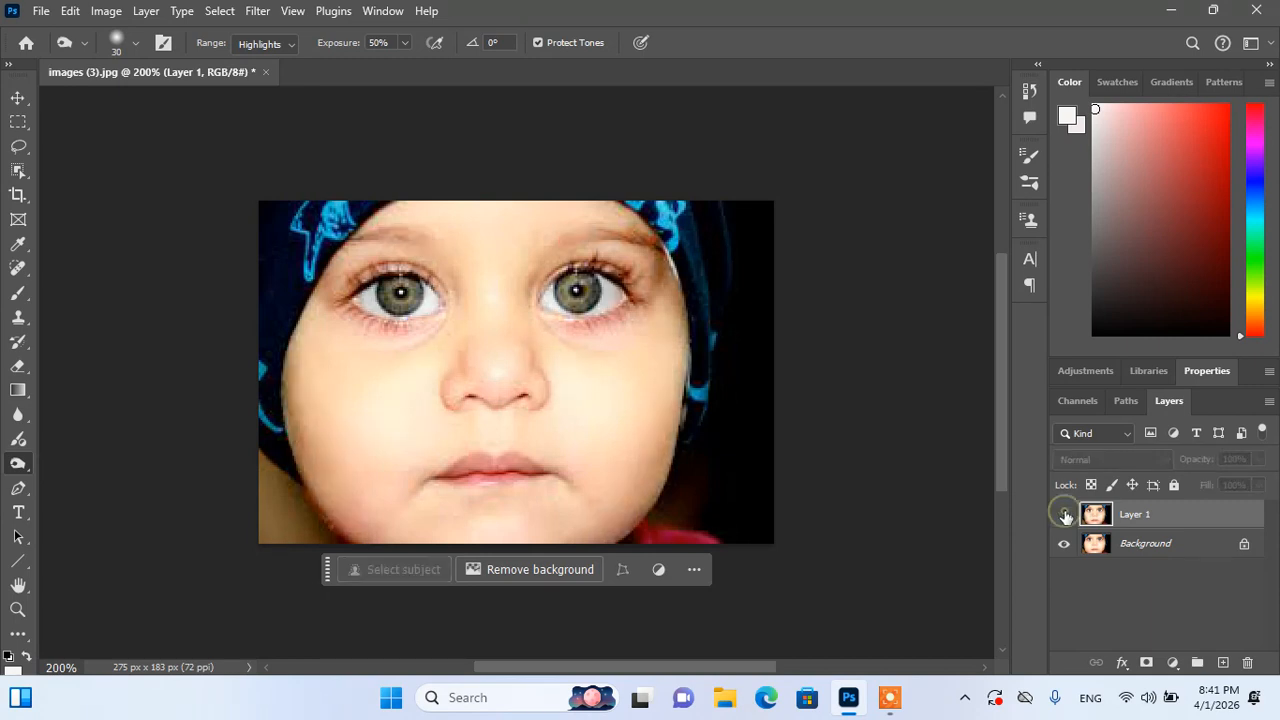
pyautogui.click(1064, 515)
pyautogui.click(1064, 515)
pyautogui.click(1064, 515)
pyautogui.click(1064, 515)
pyautogui.click(1064, 515)
pyautogui.click(1064, 515)
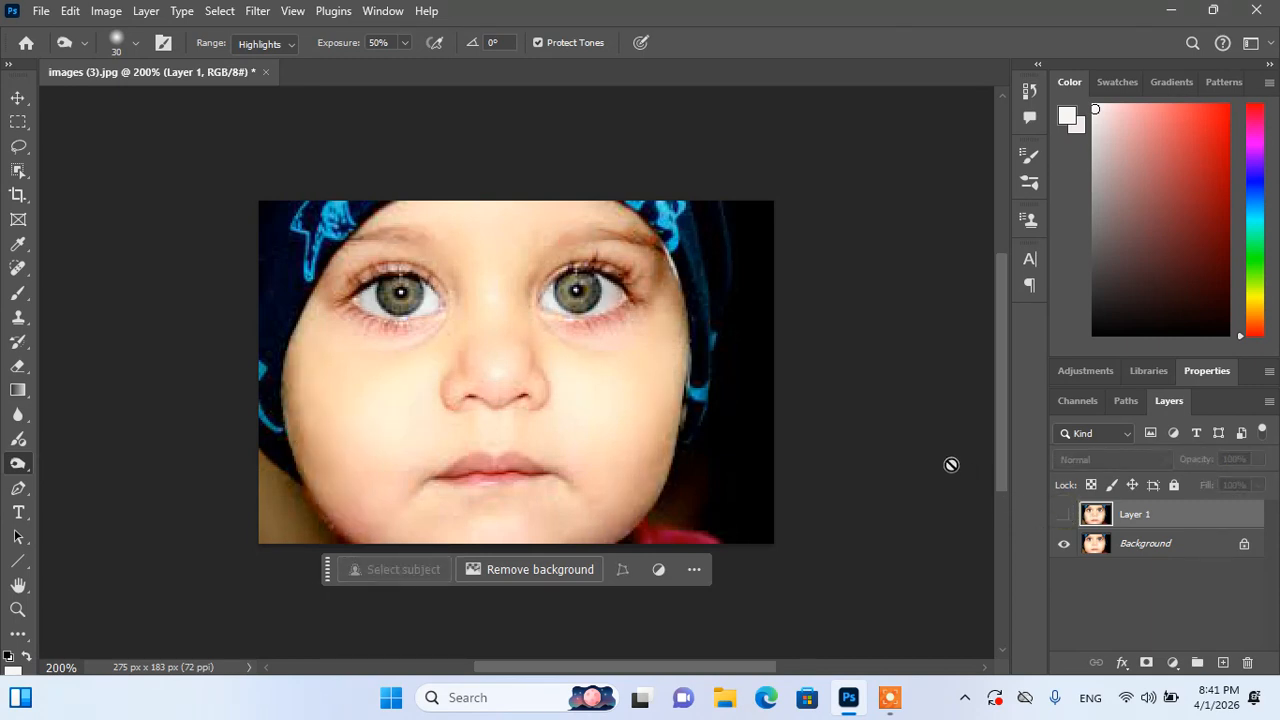